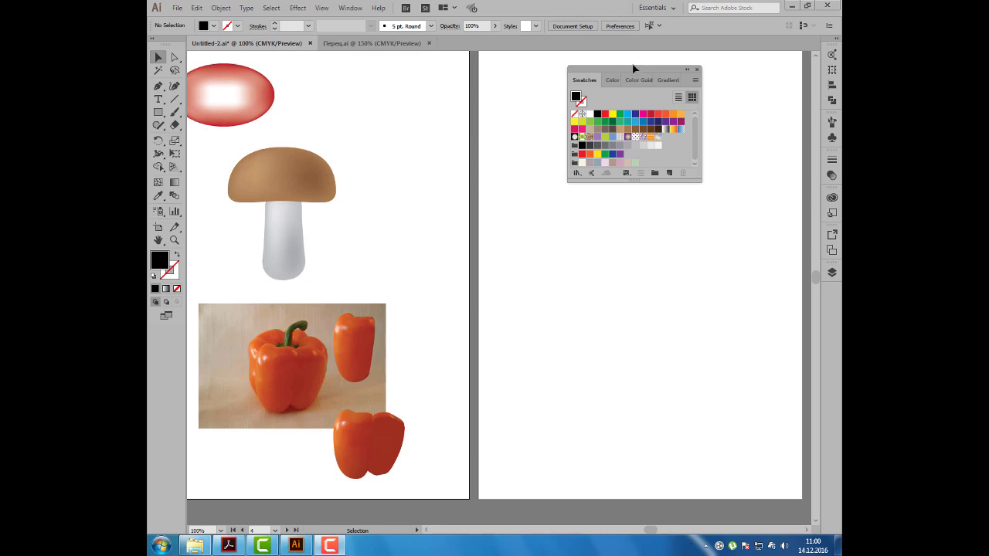
- Dock the floating Swatches panel at the top right, uncovering the empty right artboard
left_click_drag(632, 68, 734, 51)
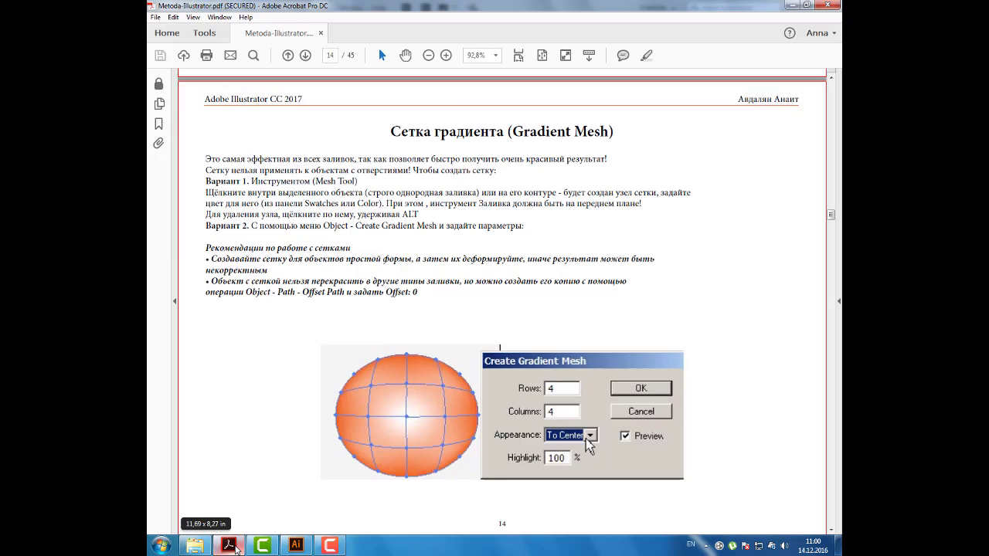
- In Acrobat, scroll Metoda-Illustrator.pdf to page 15 and select the 'Клавишный эквивалент буква - К' line
left_click(228, 546)
scroll(329, 466, "down", 3)
scroll(328, 465, "down", 5)
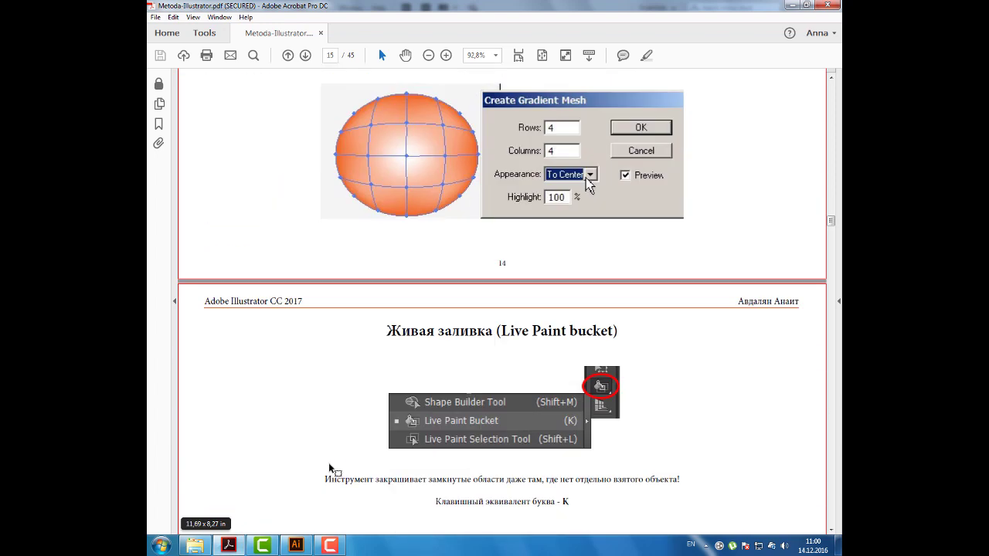
scroll(329, 465, "down", 3)
scroll(329, 465, "down", 2)
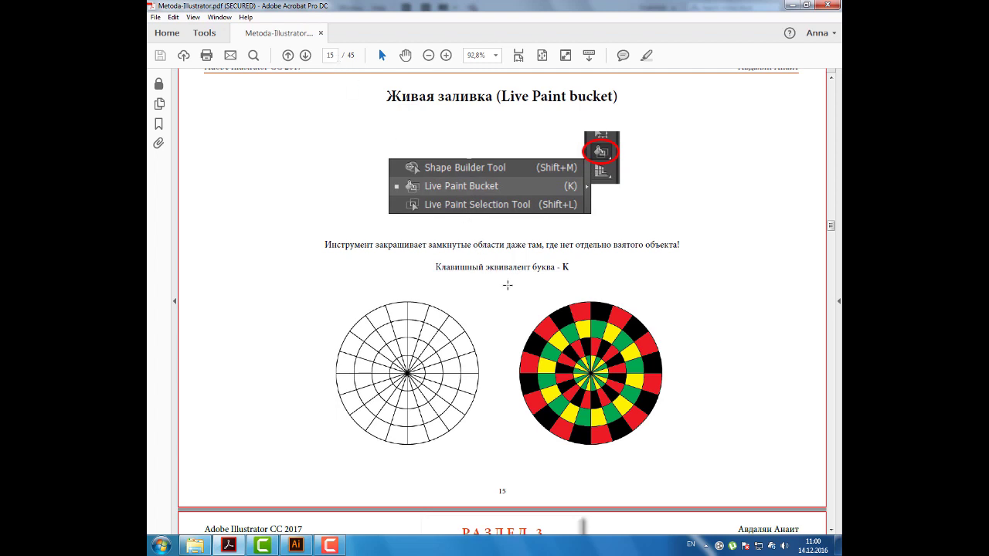
left_click_drag(435, 267, 570, 267)
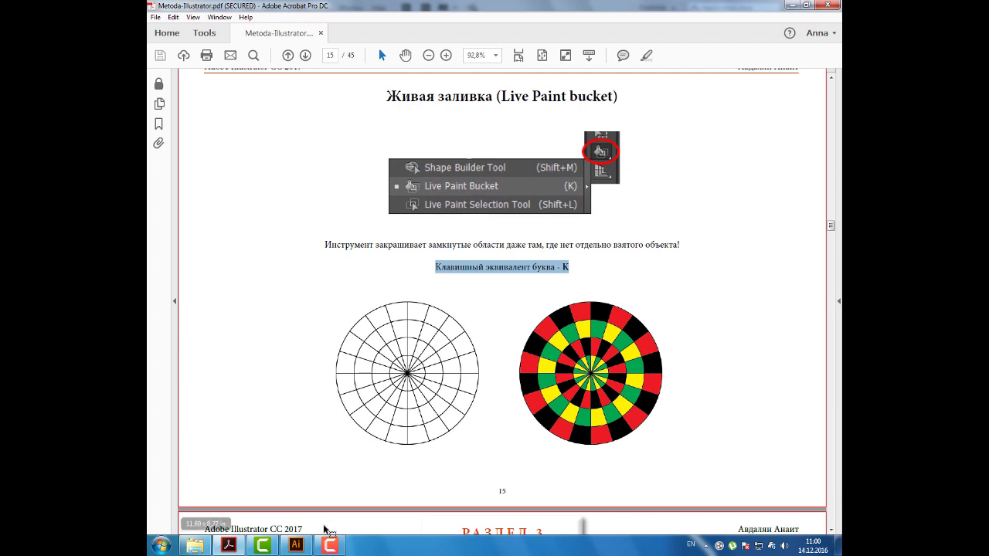
- Paste the letter K and place it at the top of the right artboard
left_click(296, 545)
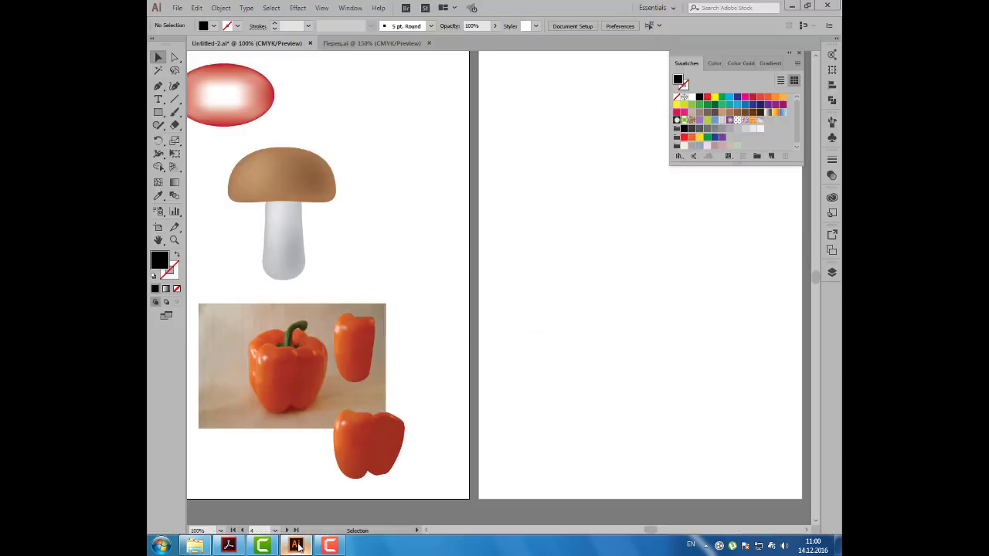
left_click_drag(565, 304, 501, 319)
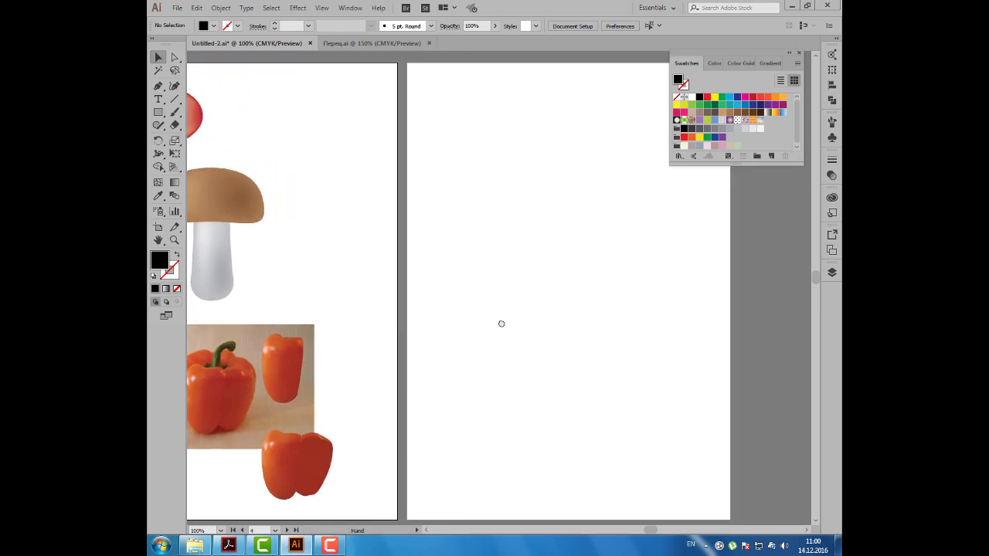
key("ctrl+v")
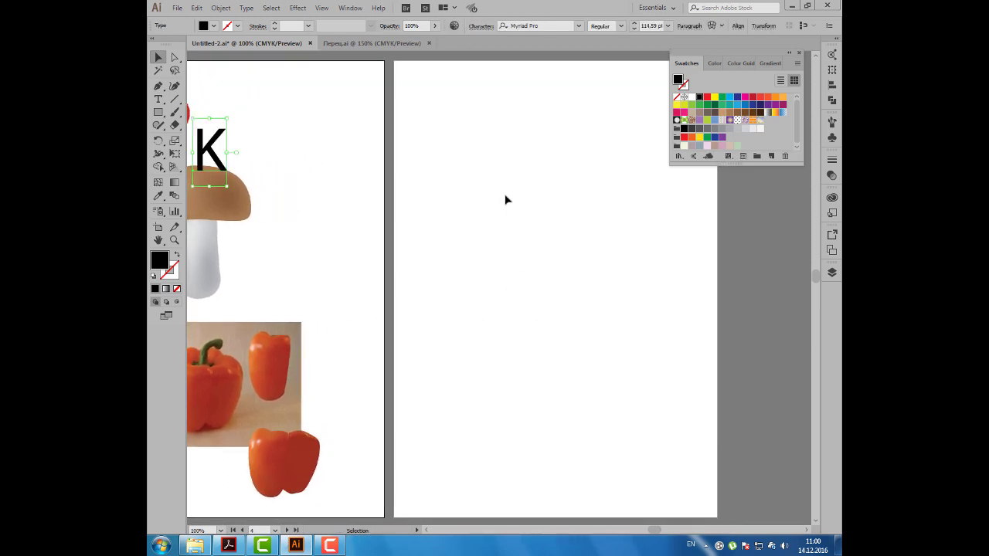
mouse_move(215, 149)
left_mouse_down()
mouse_move(398, 120)
mouse_move(552, 111)
left_mouse_up()
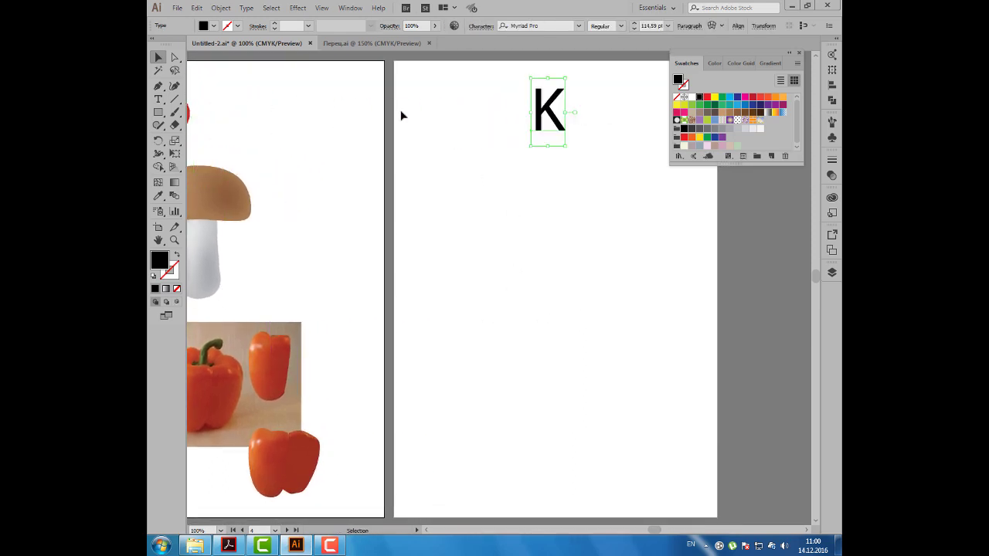
left_click(235, 96)
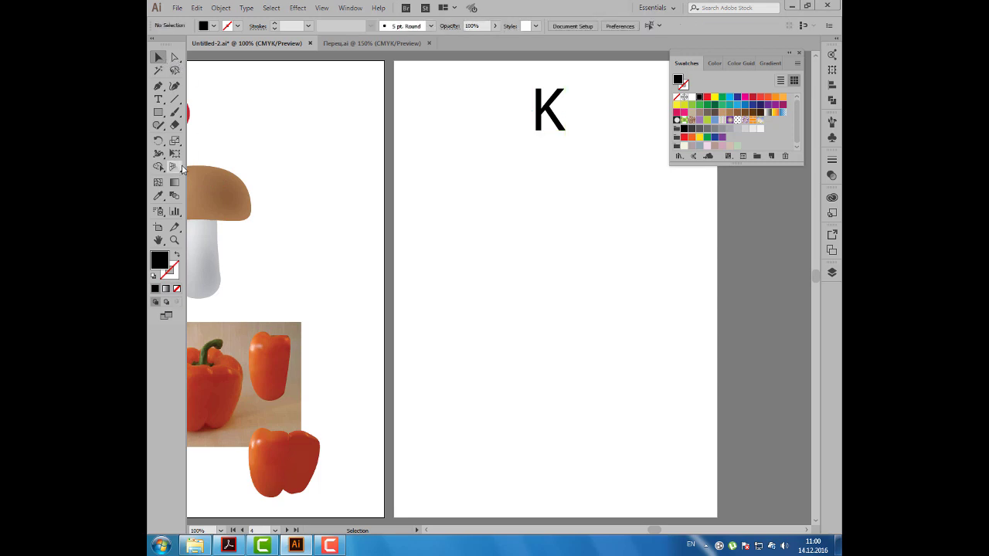
left_click(159, 167)
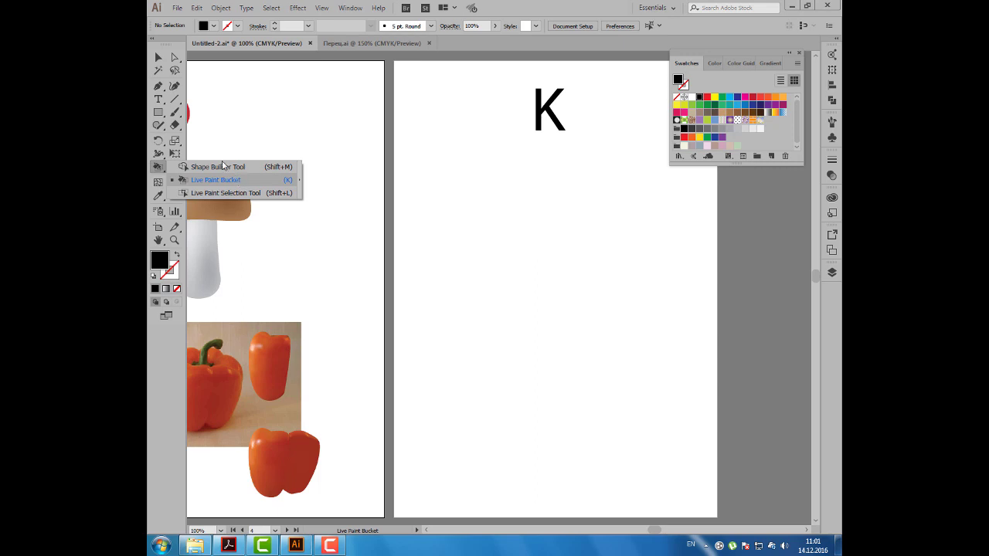
- Draw a yellow-filled square below the K
left_click(158, 112)
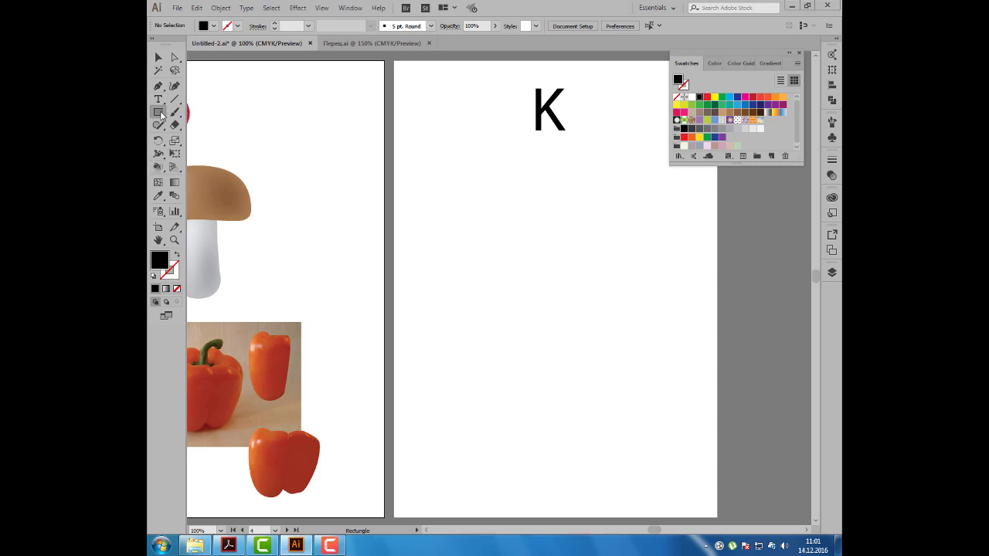
left_click_drag(422, 161, 492, 221)
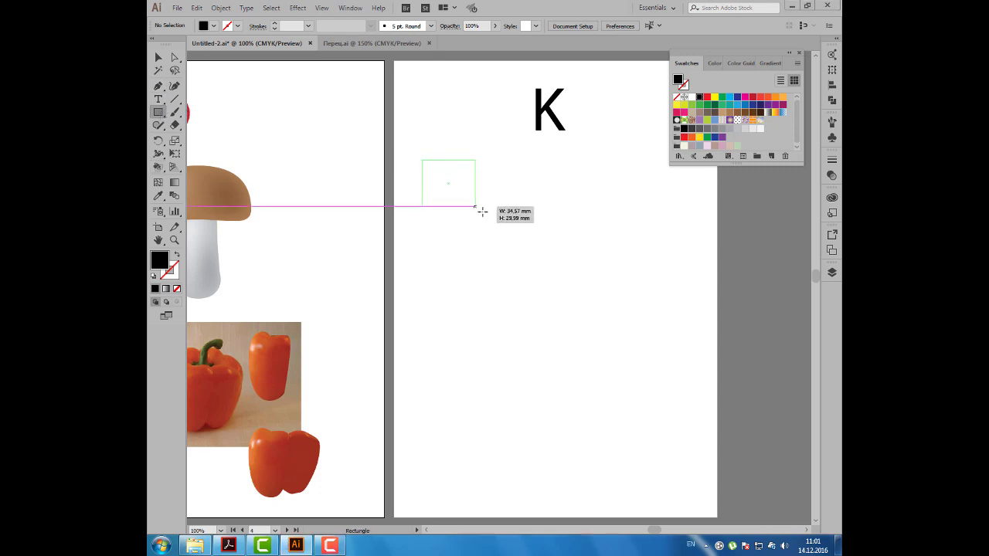
left_click(715, 98)
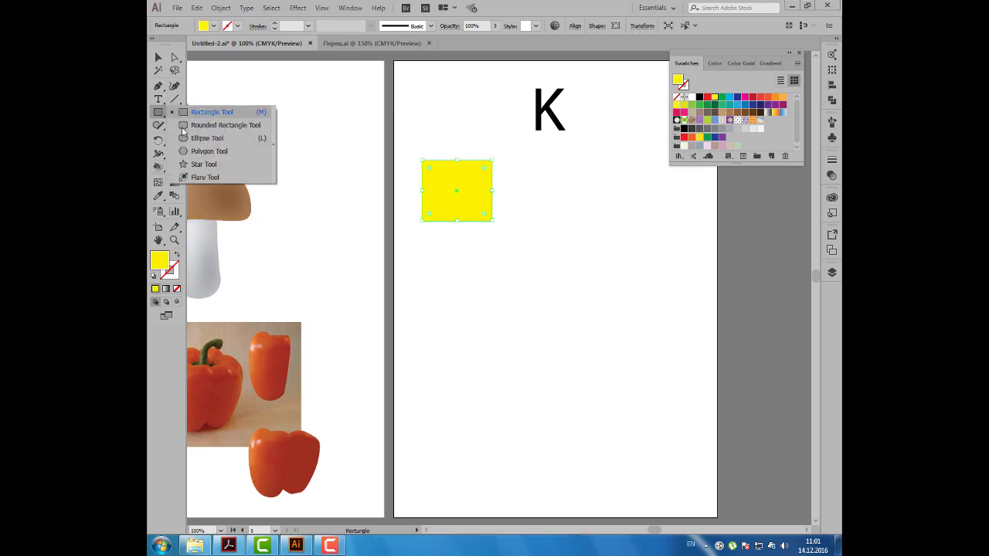
- Add a cyan circle overlapping the square's lower-right corner
left_click_drag(159, 117, 209, 139)
left_click_drag(463, 195, 531, 255)
left_click(730, 97)
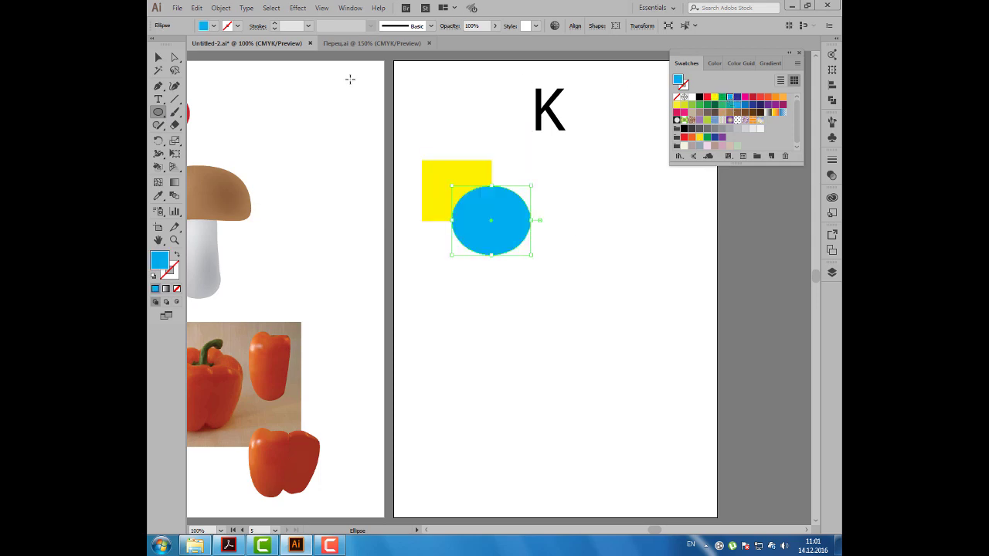
left_click(158, 57)
left_click(306, 155)
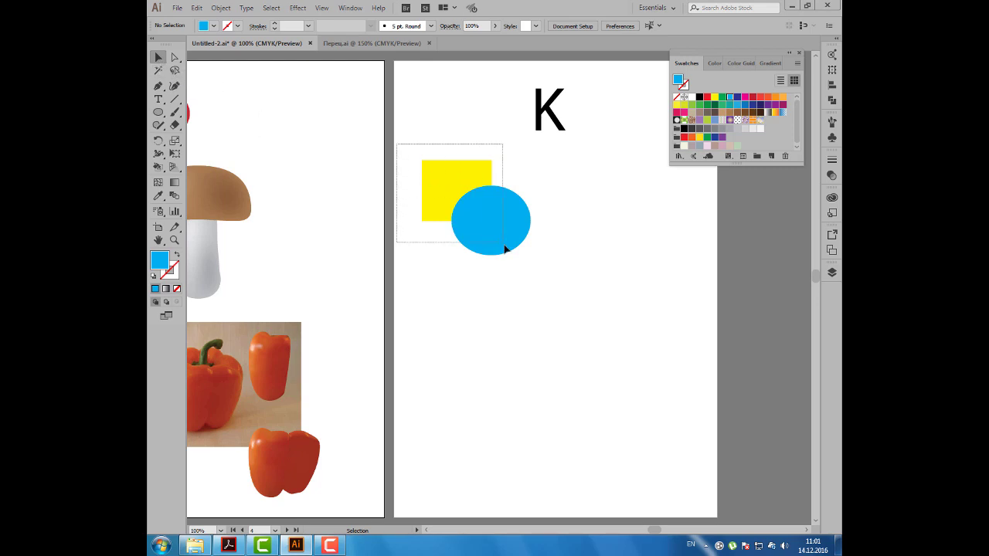
- Use the Live Paint Bucket (K) to paint the square-circle overlap green
left_click_drag(438, 185, 506, 249)
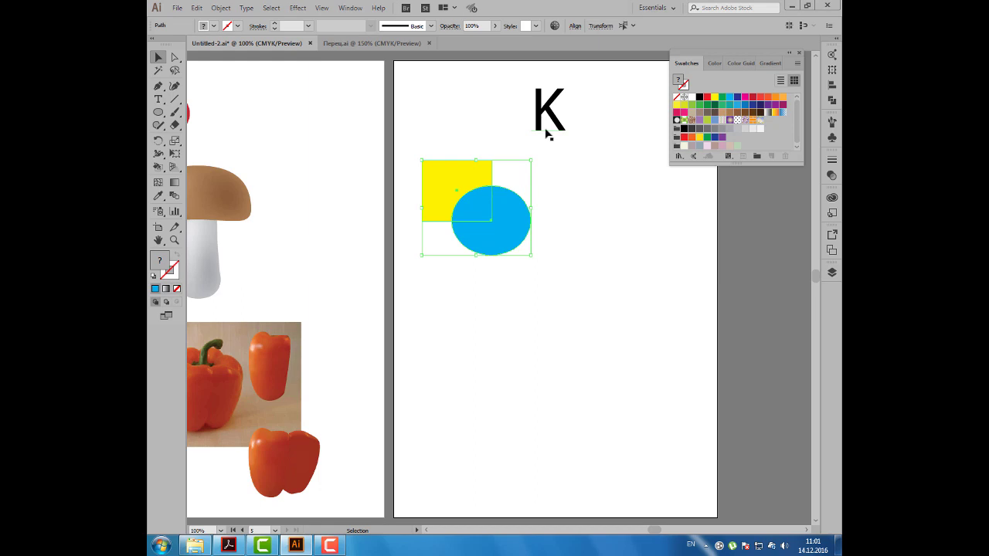
key("k")
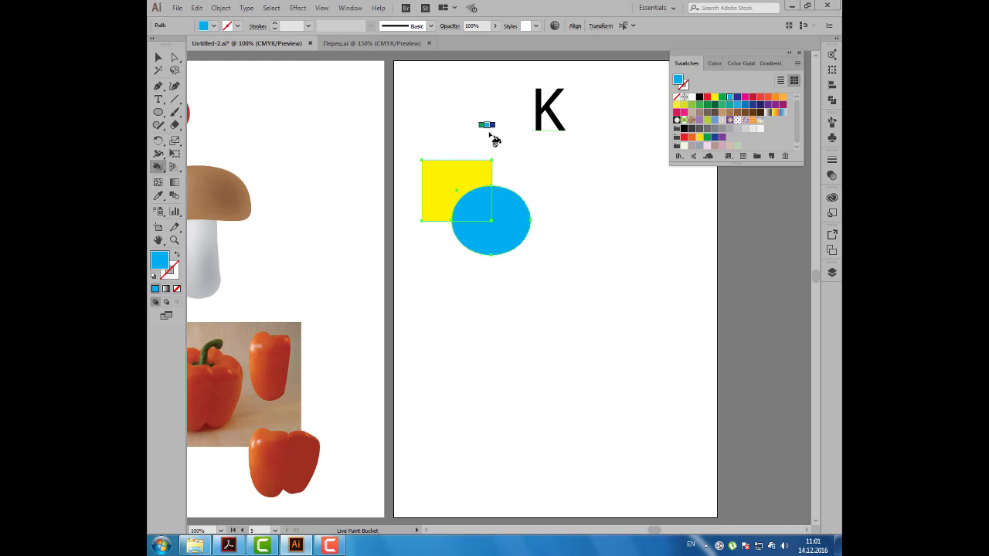
left_click(721, 98)
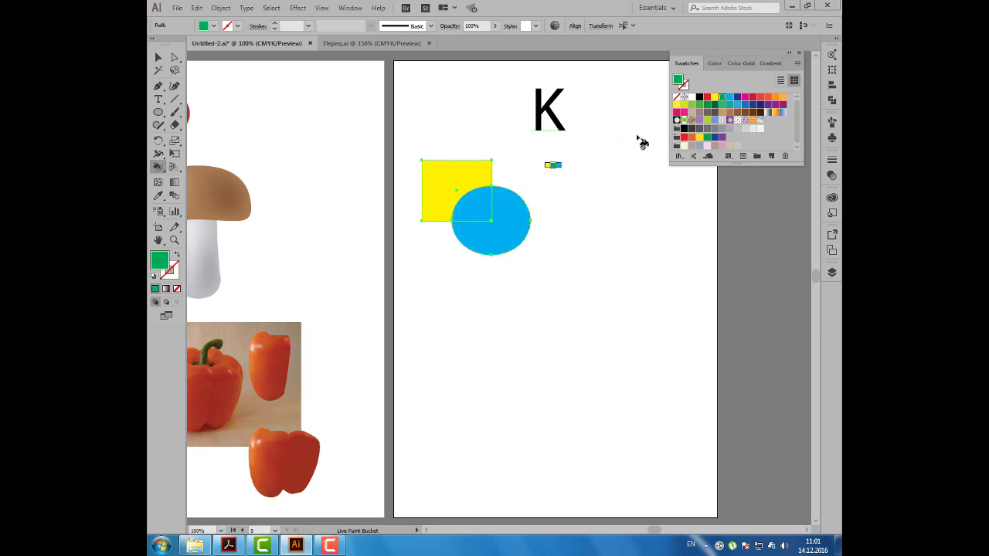
left_click(486, 214)
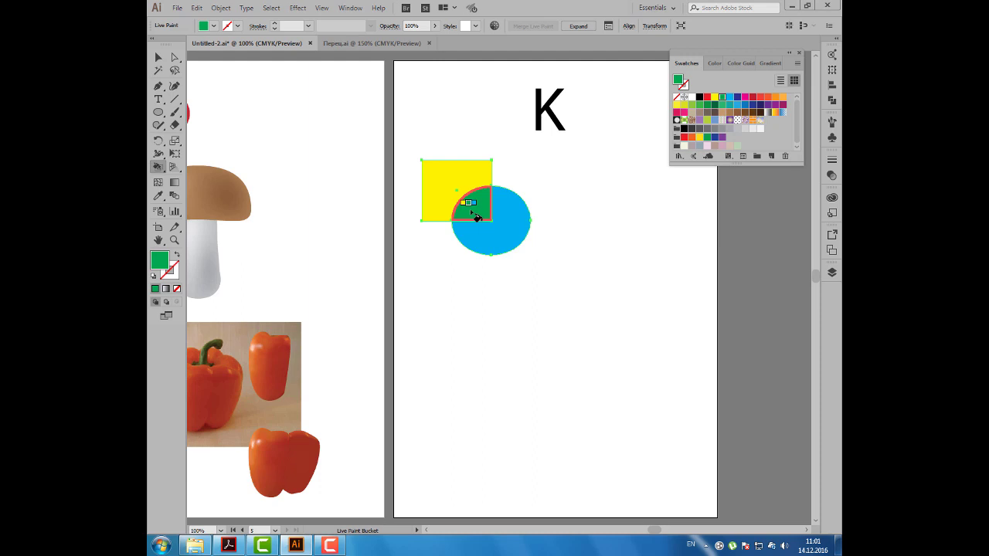
- Nudge the square-and-circle live paint group slightly up and left
left_click(158, 57)
left_click_drag(397, 147, 534, 270)
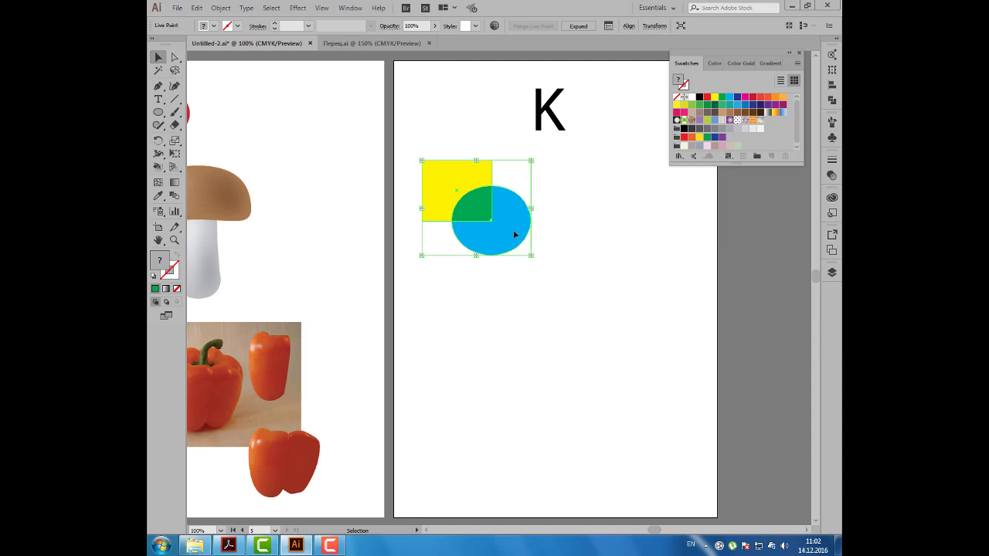
left_click_drag(515, 235, 510, 219)
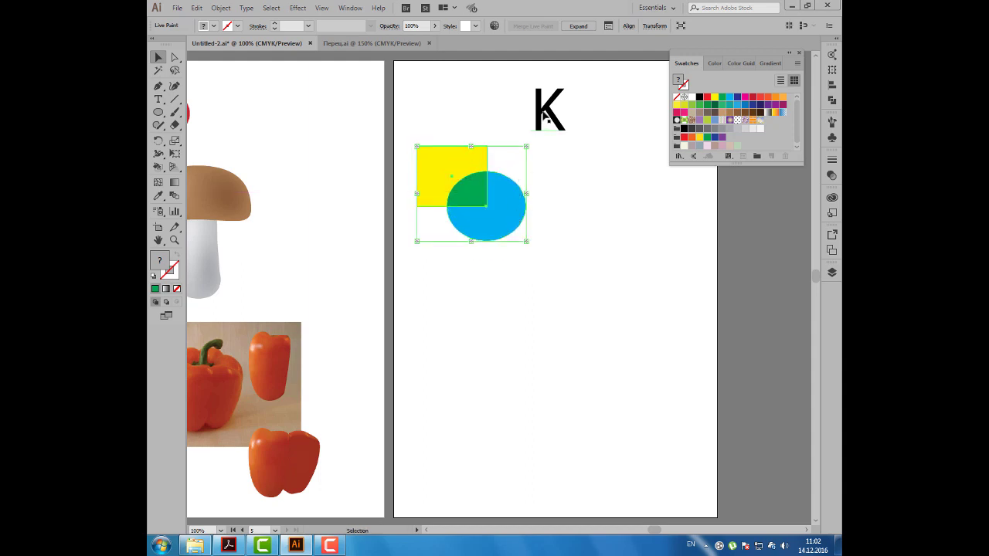
left_click(485, 284)
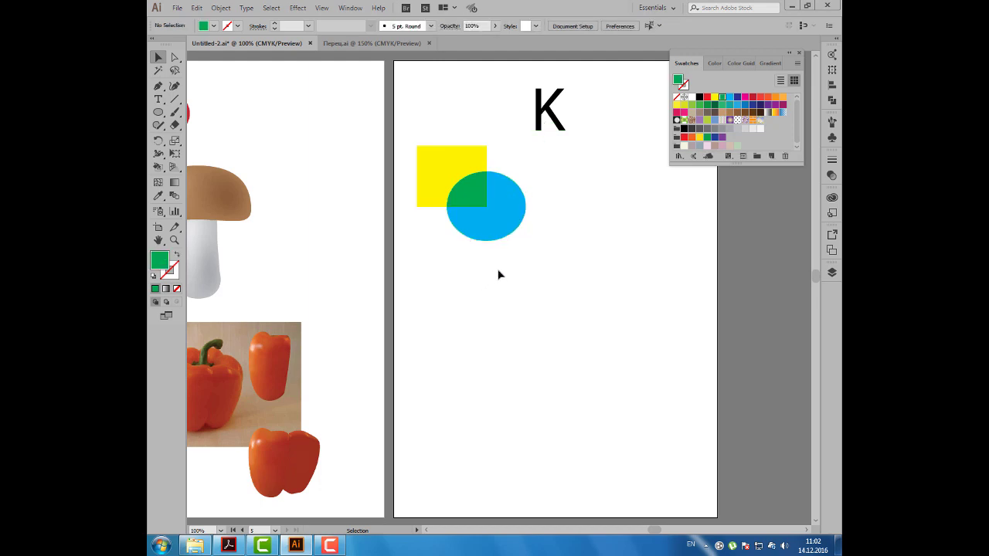
- Draw a triangle with the Polygon tool to the right of the square and circle
left_click_drag(569, 245, 522, 237)
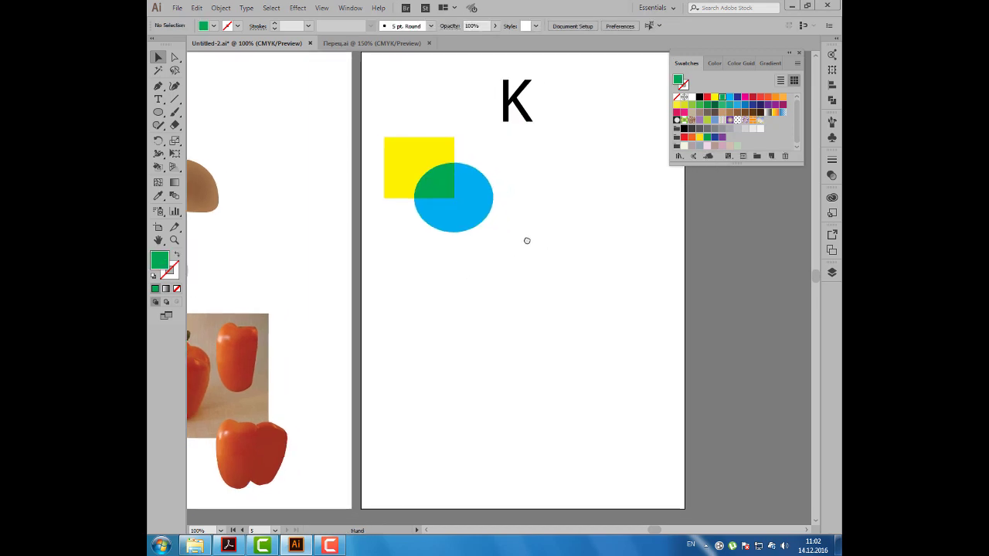
left_click(156, 113)
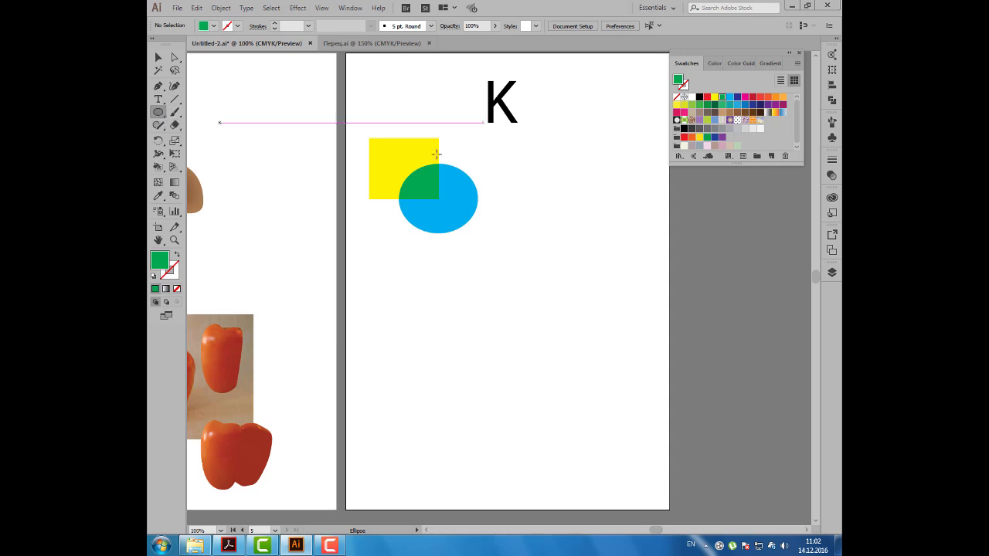
mouse_move(161, 114)
left_mouse_down()
mouse_move(189, 116)
mouse_move(209, 151)
left_mouse_up()
mouse_move(562, 186)
left_mouse_down()
mouse_move(584, 213)
mouse_move(603, 209)
left_mouse_up()
key("Down")
key("Down")
key("Down")
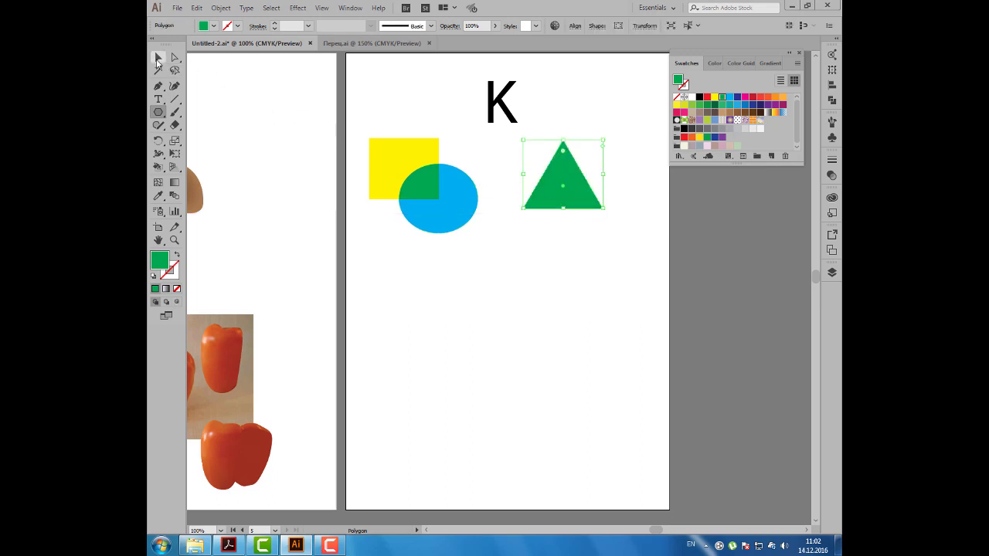
- Stack overlapping copies of the triangle downward into a tall column using Ctrl+D
left_click(158, 58)
left_click_drag(563, 174, 569, 203)
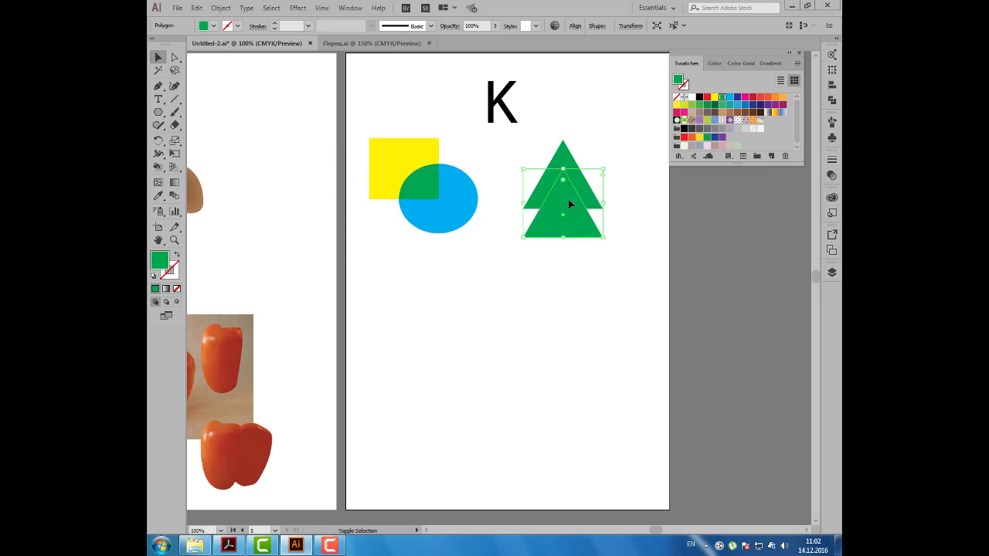
key("ctrl+d")
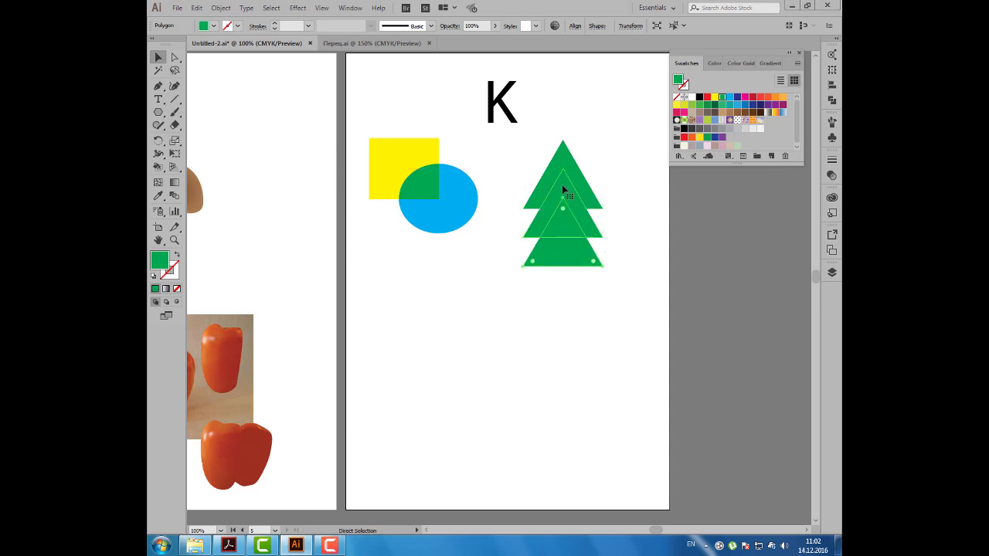
key("ctrl+d")
key("ctrl+d")
key("ctrl+d")
key("ctrl+d")
key("ctrl+d")
key("ctrl+d")
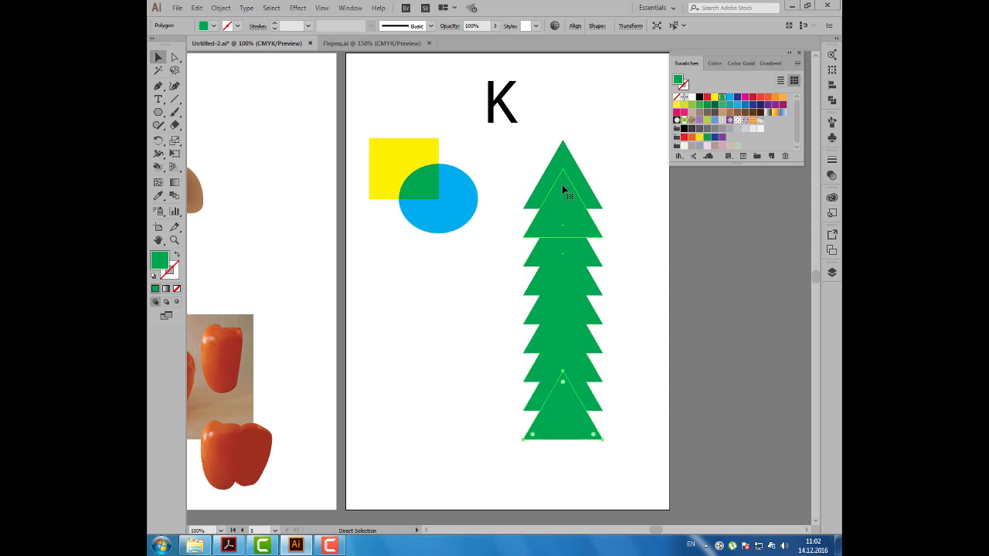
left_click_drag(573, 155, 595, 400)
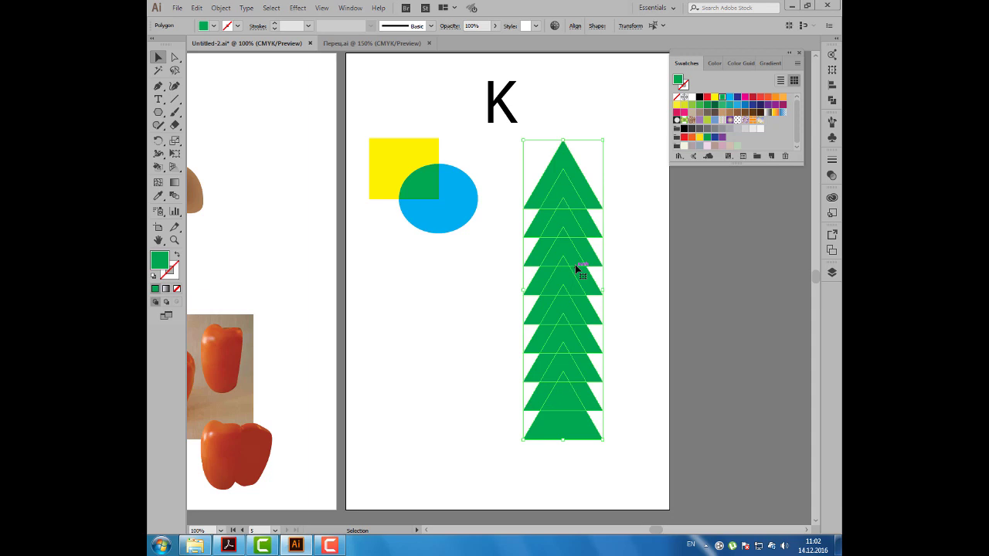
left_click(508, 179)
- Turn the triangle stack into a Live Paint group with a light yellow-green fill
mouse_move(511, 152)
left_mouse_down()
mouse_move(616, 374)
mouse_move(619, 438)
left_mouse_up()
key("k")
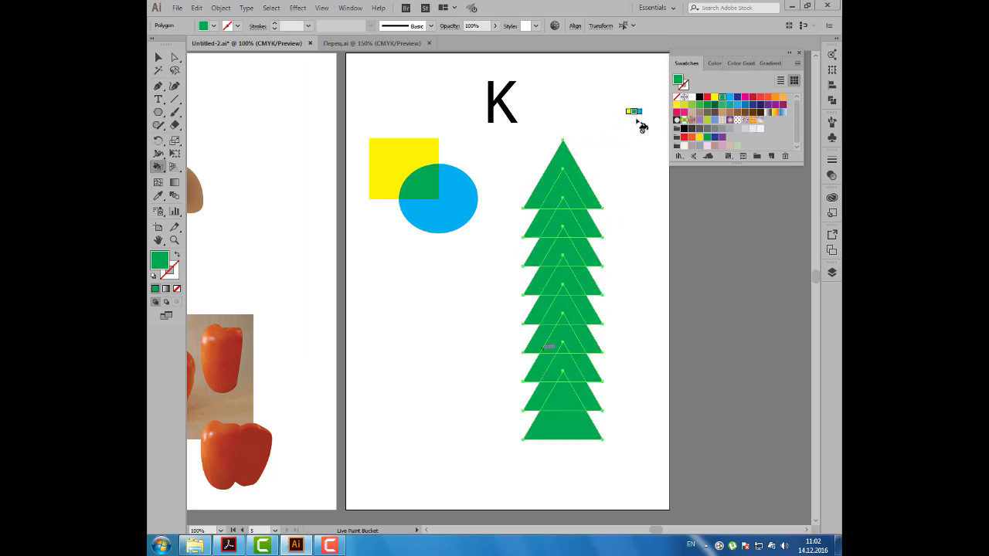
left_click(692, 105)
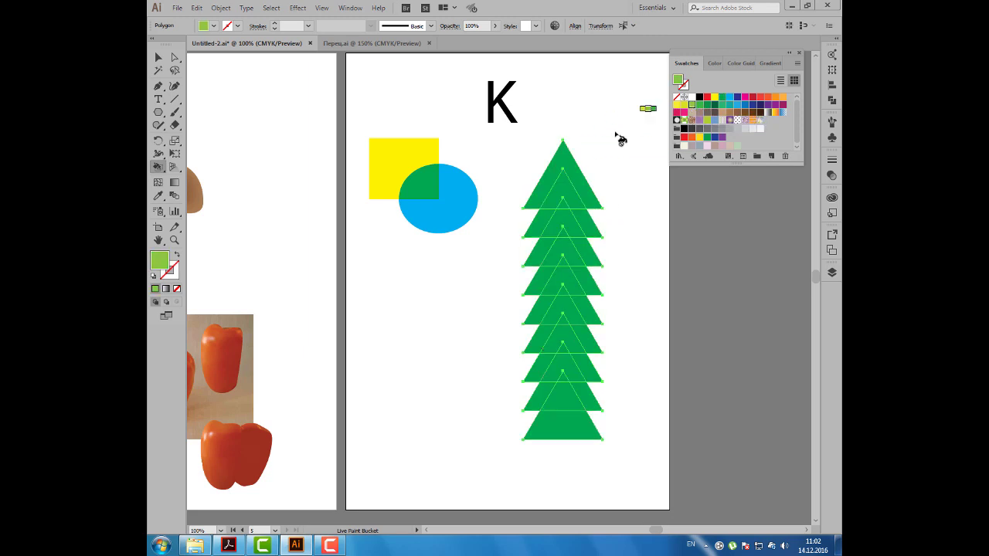
left_click(569, 185)
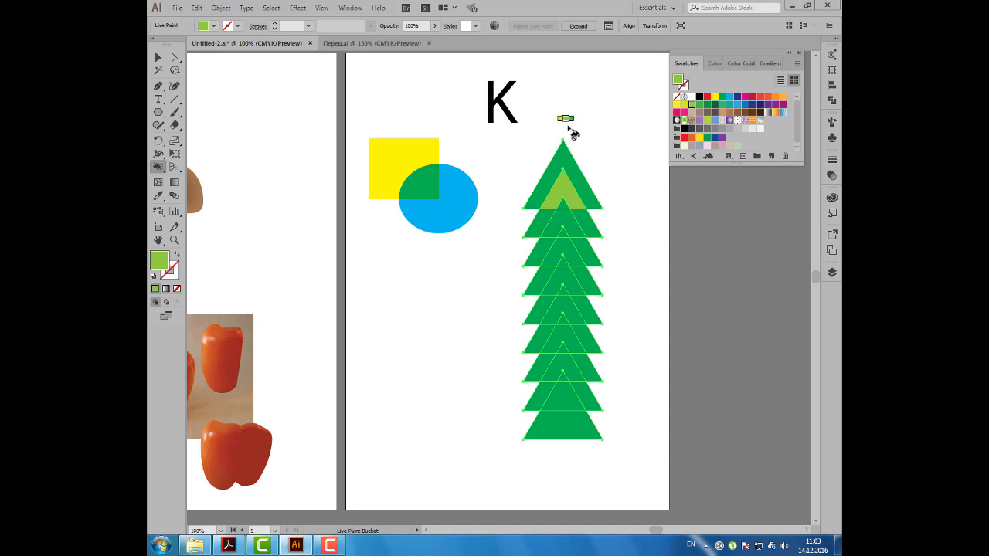
- Fill the top two inner triangles purple and magenta-purple
key("Right")
key("Right")
key("Right")
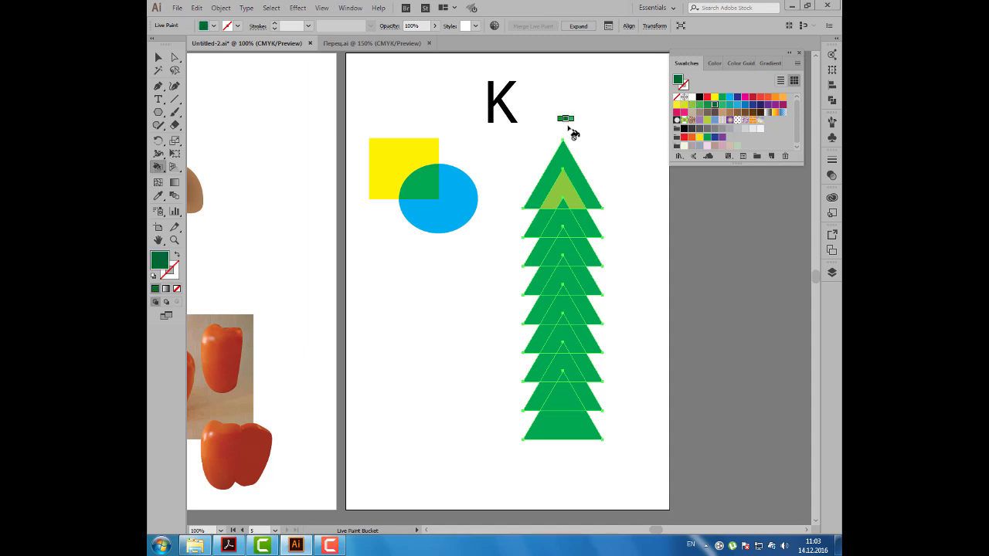
key("Right")
key("Right")
key("Right")
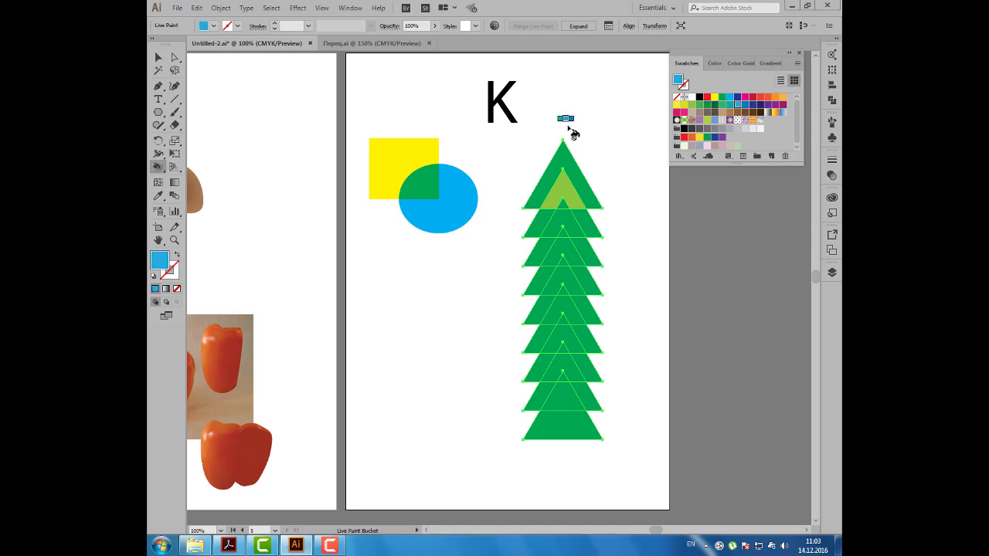
key("Left")
key("Left")
key("Left")
key("Left")
key("Right")
key("Right")
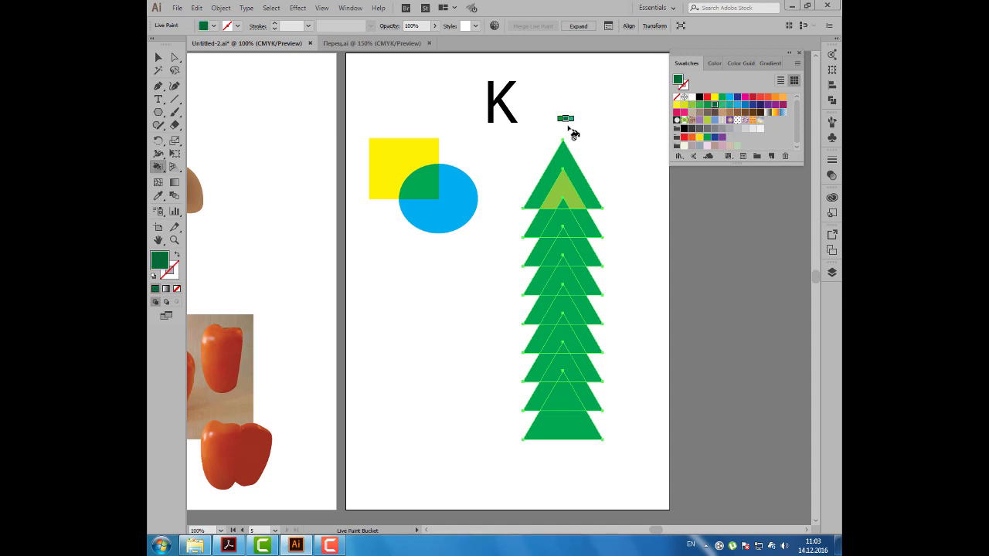
key("Right")
key("Right")
key("Right")
key("Right")
key("Right")
key("Right")
key("Right")
left_click(569, 189)
key("Right")
left_click(570, 222)
- Fill the next four inner triangles pink, pink, beige and taupe
key("Right")
left_click(569, 251)
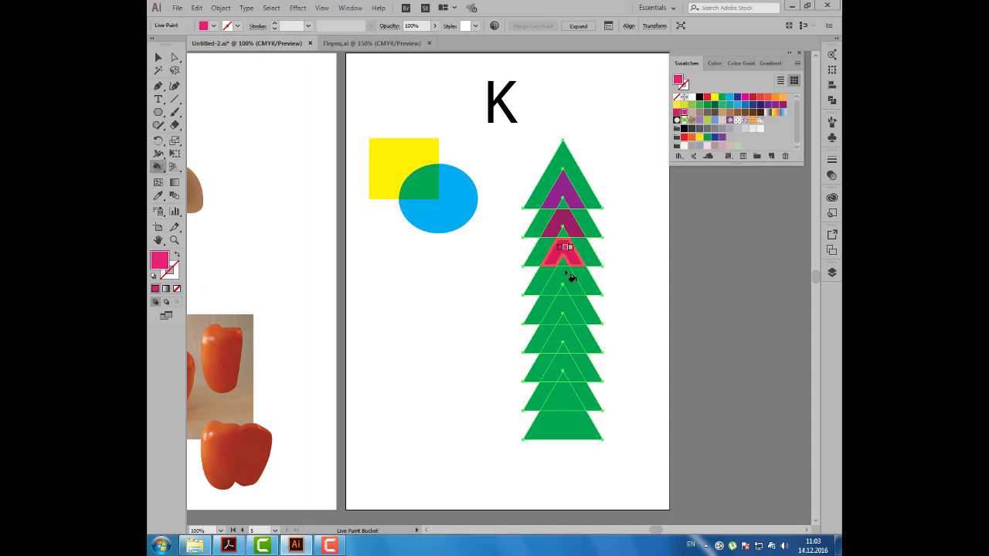
left_click(569, 284)
key("Right")
left_click(570, 313)
key("Right")
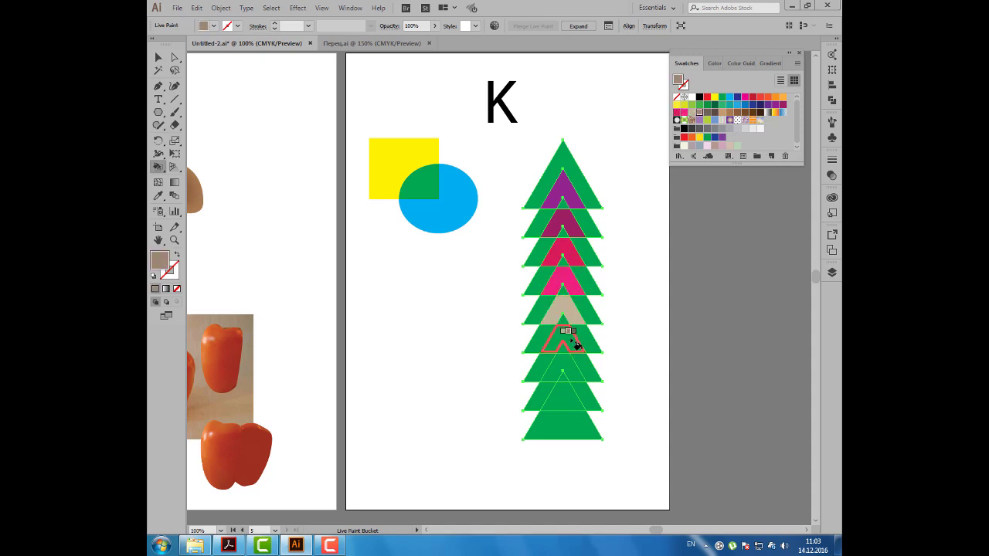
left_click(569, 341)
- Fill the lower triangles taupe-brown and dark brown, and the bottom with a yellow-orange gradient
key("Right")
left_click(572, 368)
key("Right")
left_click(570, 395)
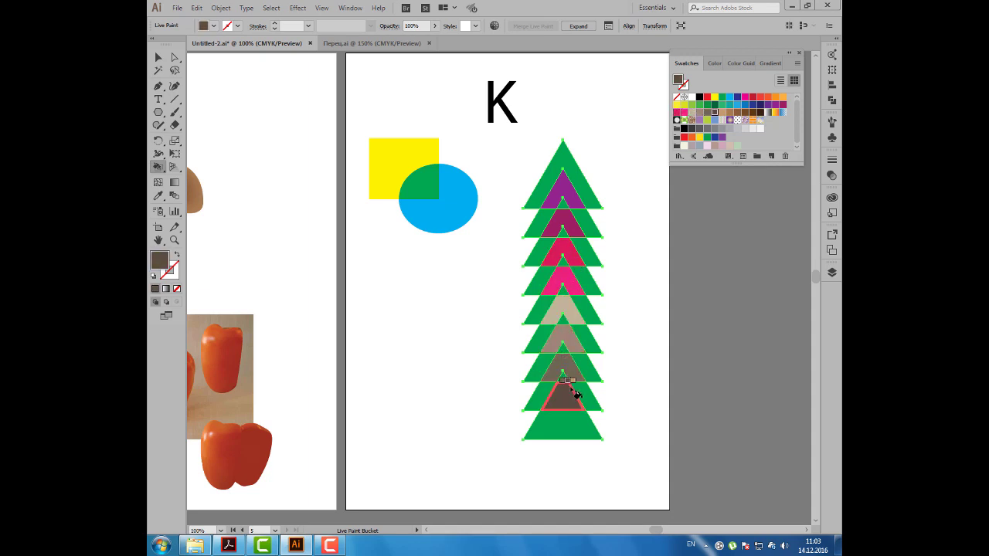
key("Right")
key("Right")
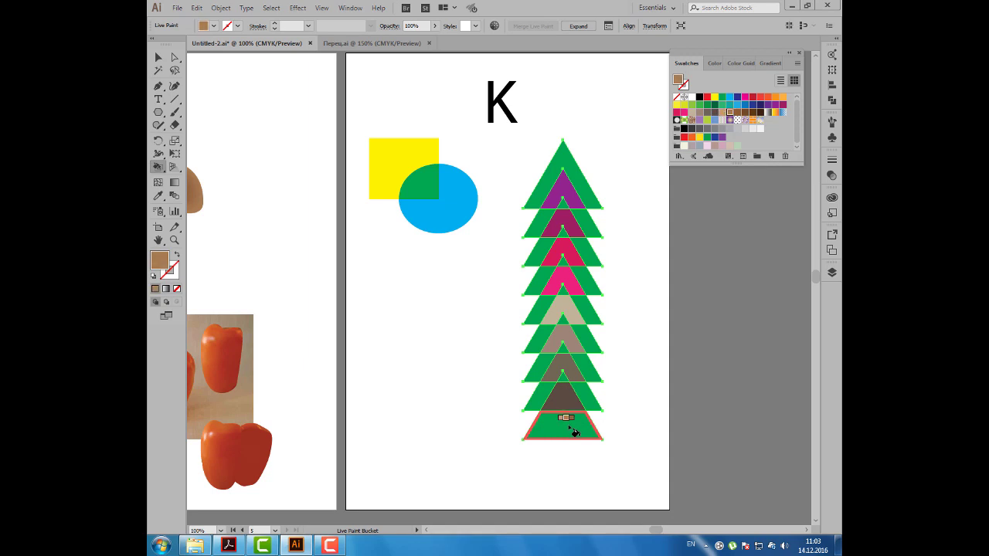
key("Right")
key("Right")
key("Right")
key("Right")
key("Right")
key("Right")
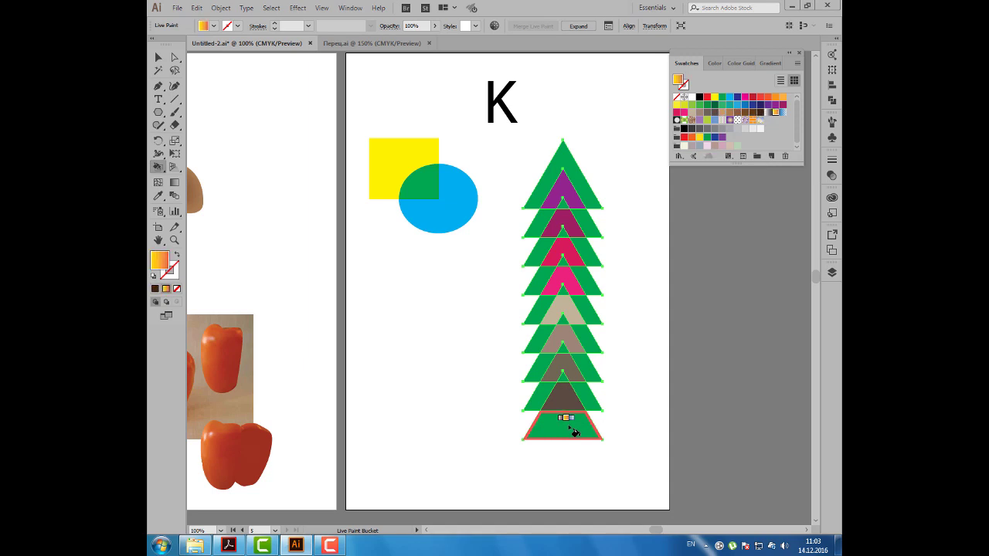
left_click(574, 432)
- Add a green pattern, purple and white apexes, and a purple radial gradient to inner regions
key("Left")
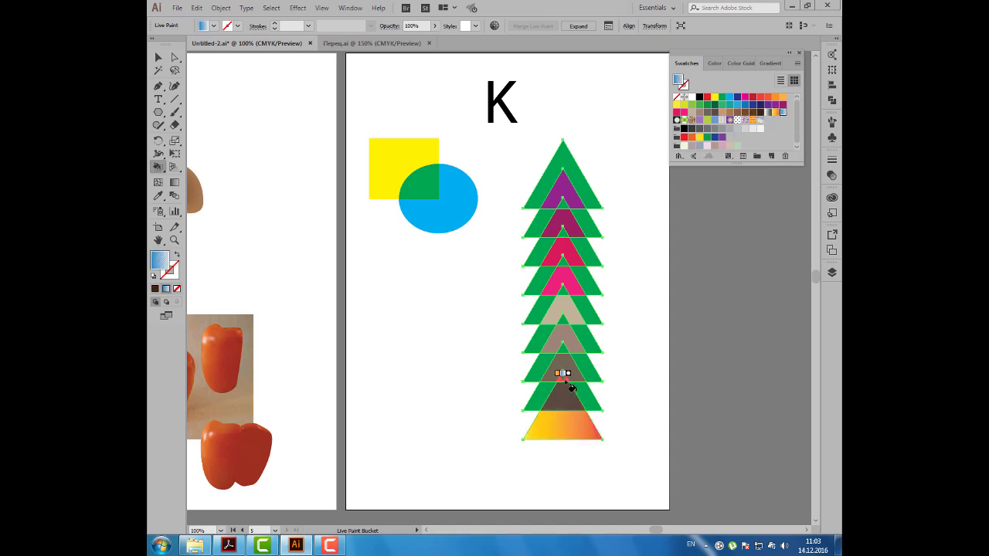
key("Right")
left_click(568, 379)
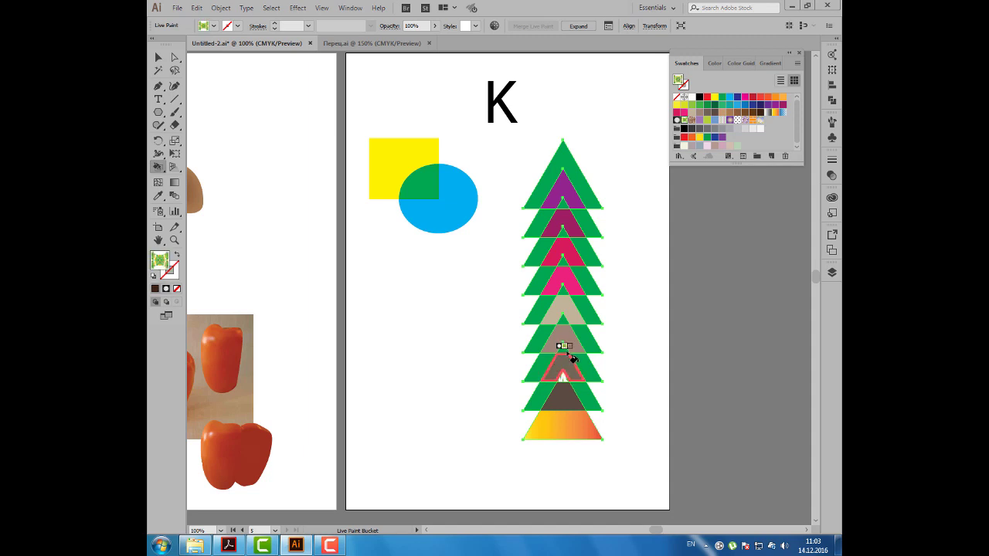
key("Right")
key("Right")
left_click(563, 345)
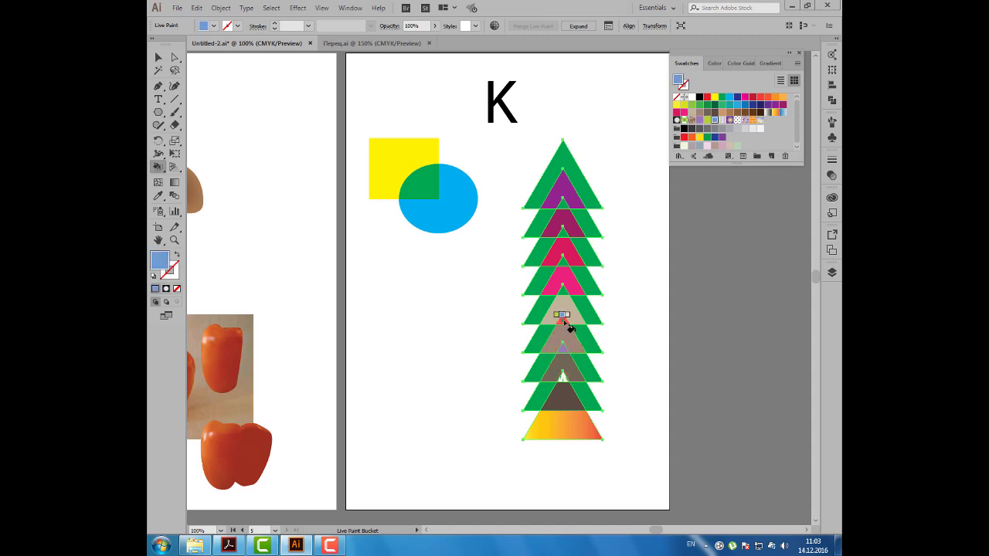
key("Right")
left_click(559, 319)
key("Right")
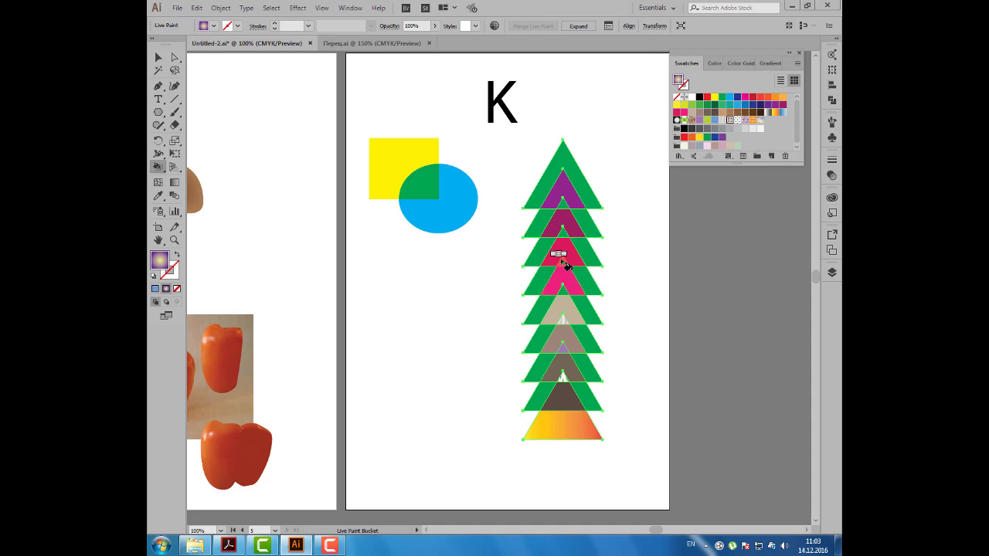
left_click(565, 262)
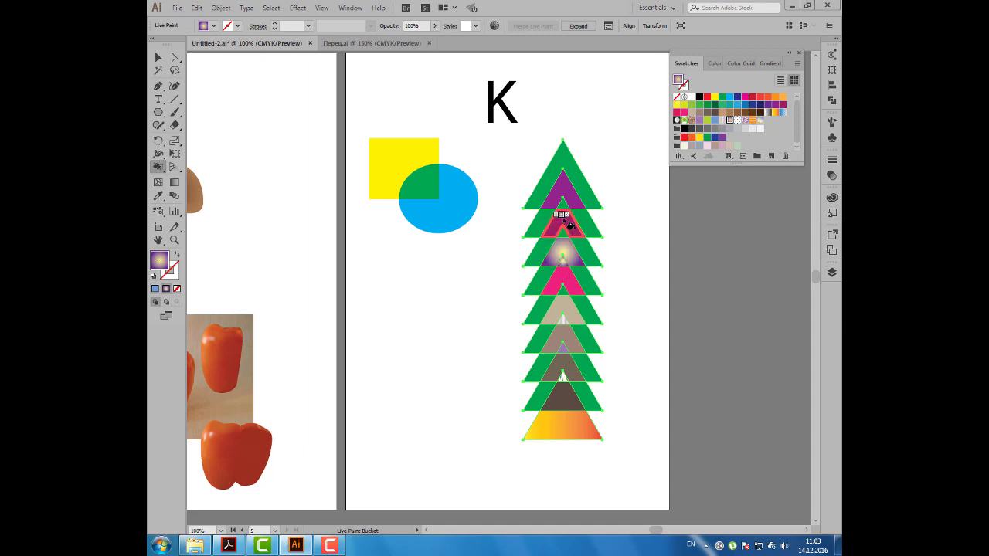
- Fill the top triangle's outer area with a star pattern and the second row's sides with bricks
key("Right")
key("Right")
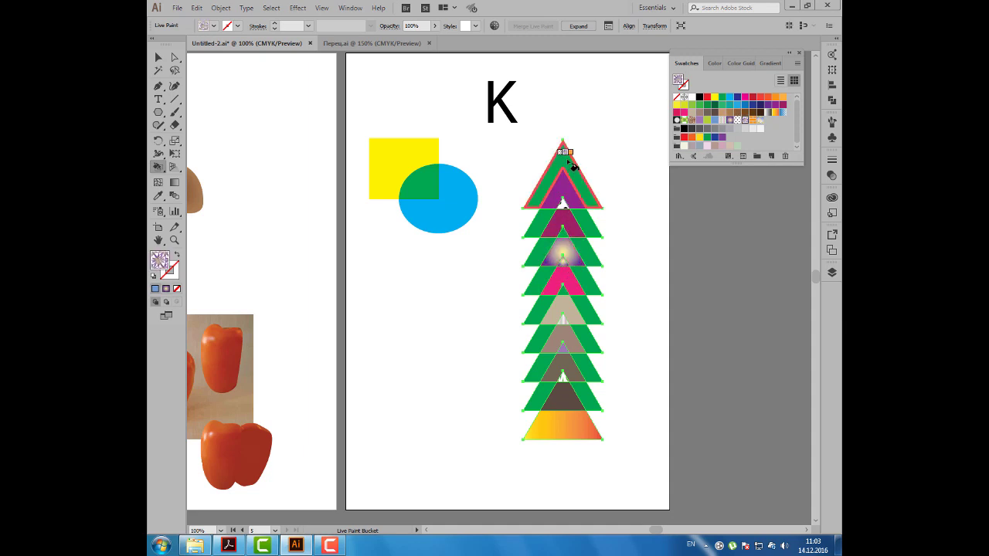
left_click(570, 177)
key("Right")
left_click(595, 231)
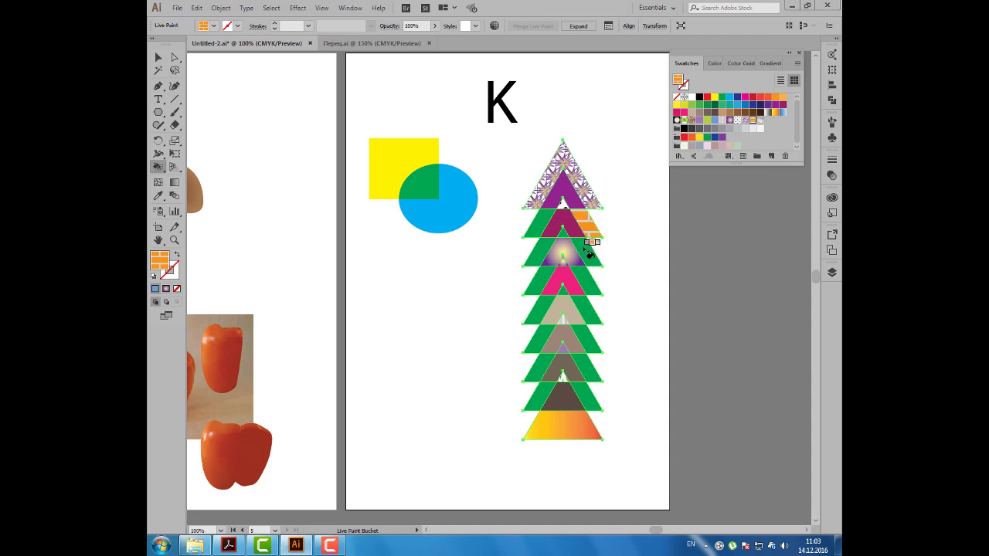
left_click(536, 224)
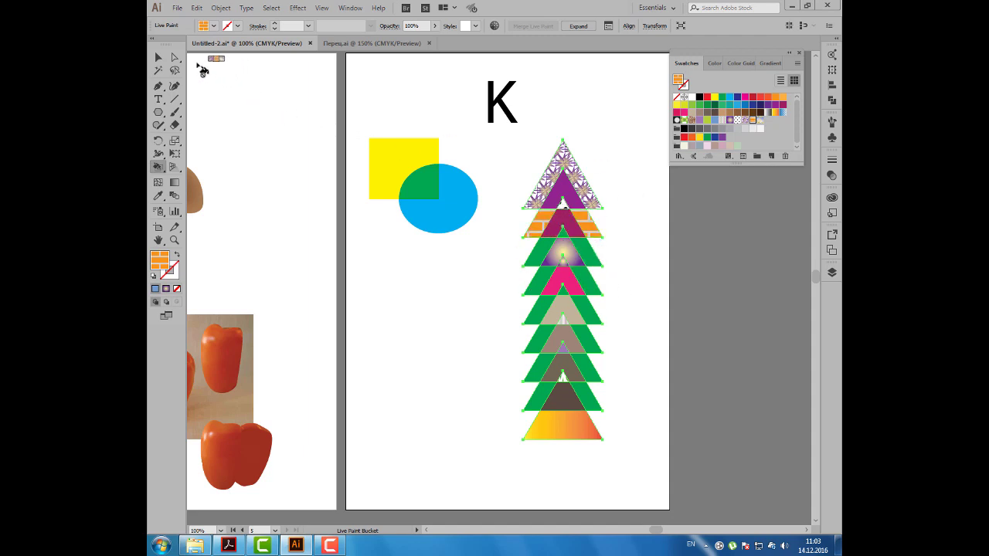
- Deselect the painted tree and select the square-and-circle group
left_click(158, 57)
left_click(381, 272)
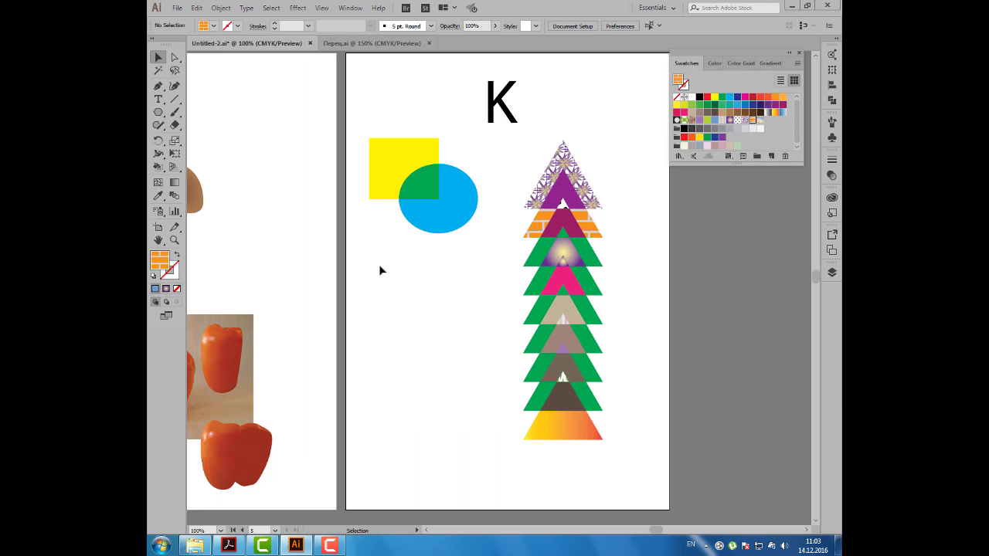
left_click(423, 211)
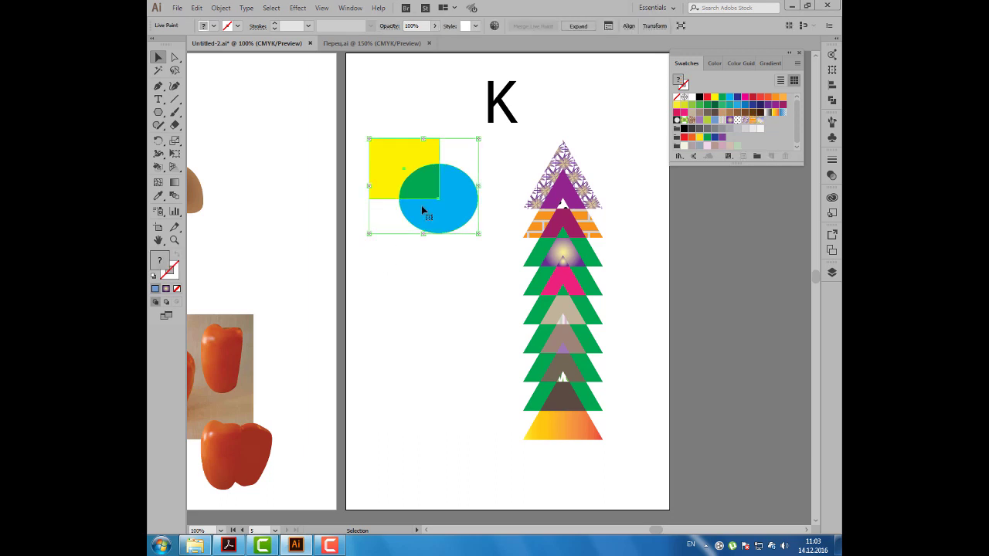
- Draw a new ellipse with default white fill and black stroke below the square and circle
left_click(388, 264)
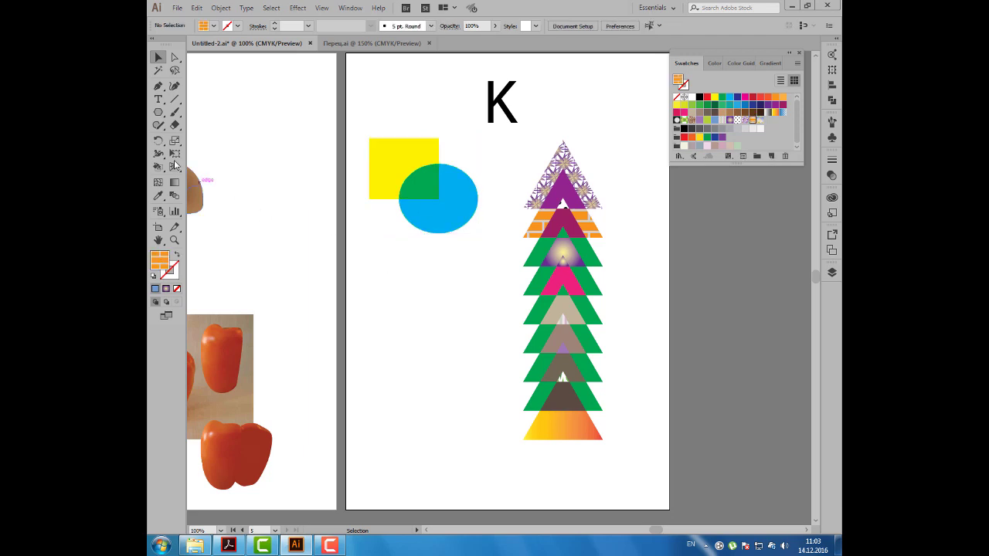
left_click(159, 112)
left_click(206, 138)
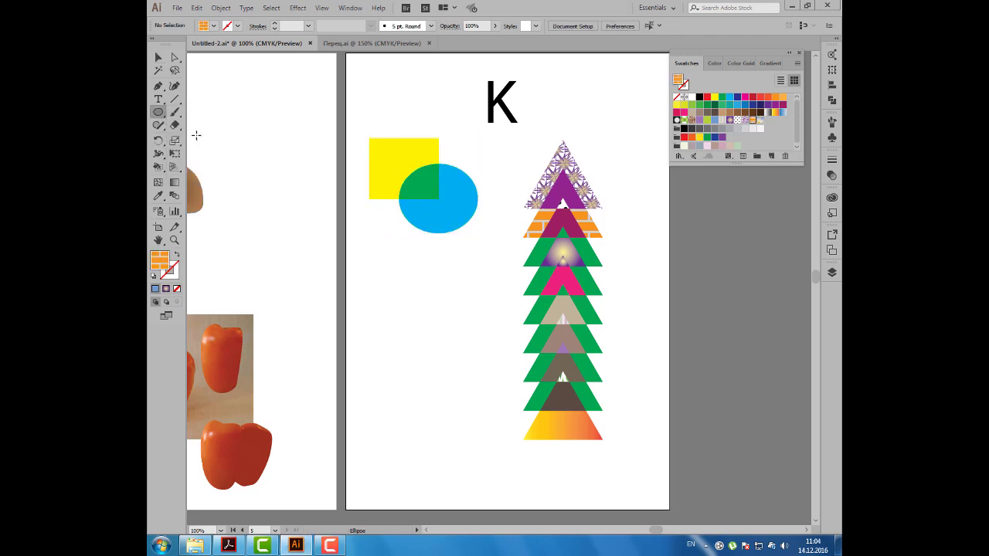
key("d")
left_click_drag(377, 278, 467, 358)
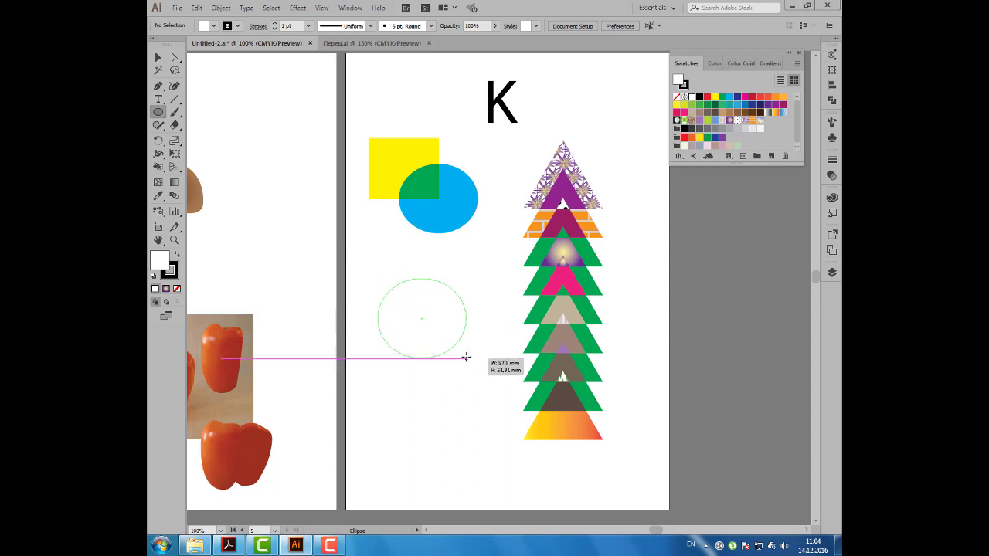
left_click(159, 58)
left_click_drag(385, 304, 402, 293)
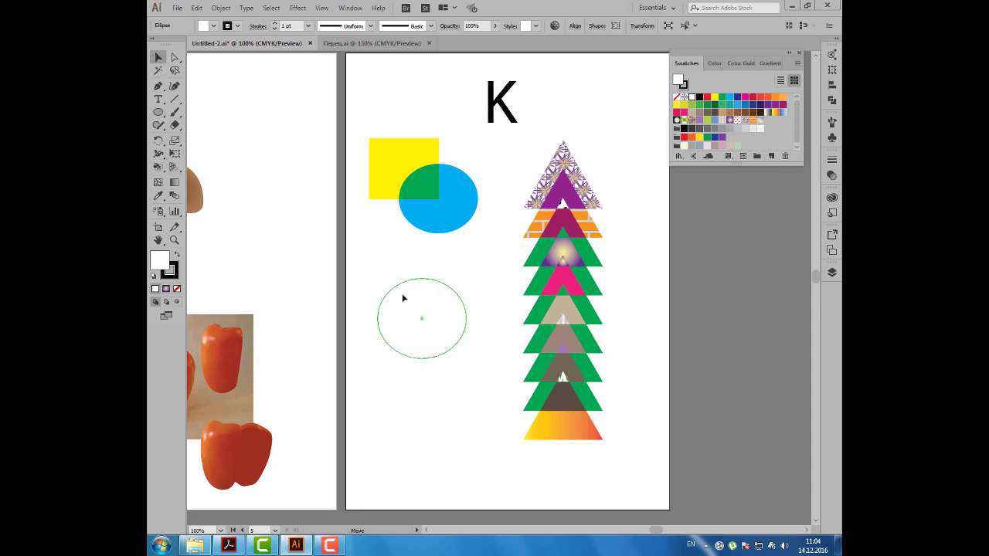
- Fill the new ellipse green and Alt-drag a copy directly below it
left_click(720, 122)
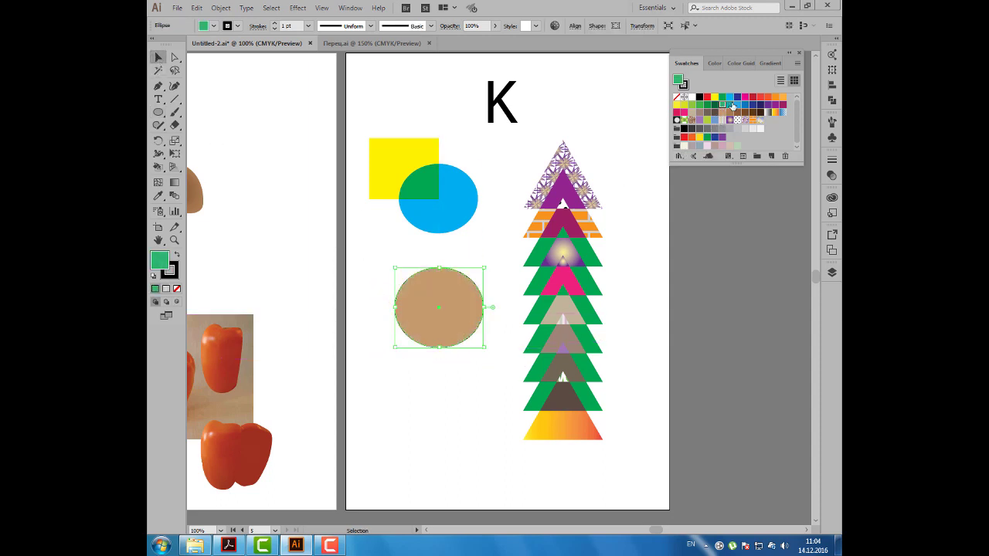
left_click(734, 106)
left_click(715, 64)
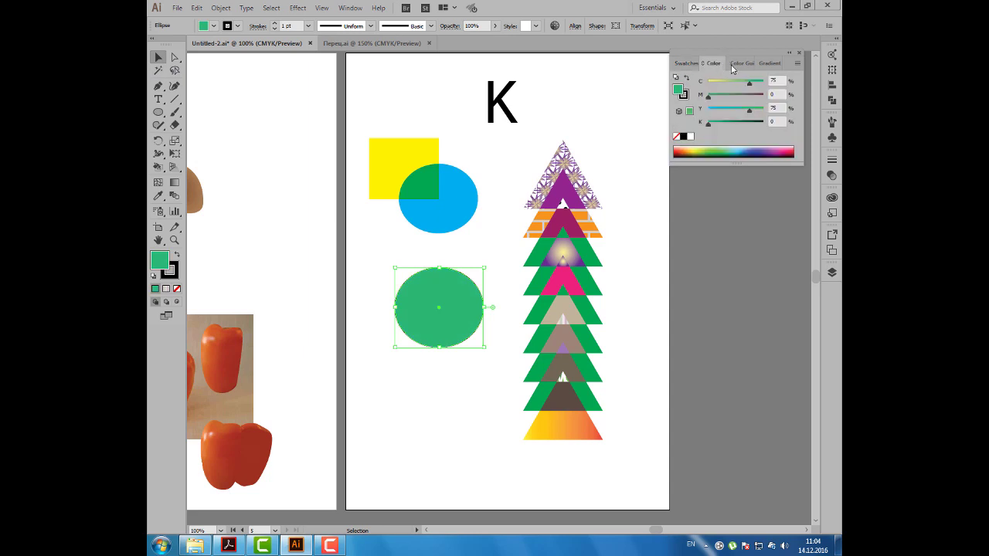
left_click(741, 63)
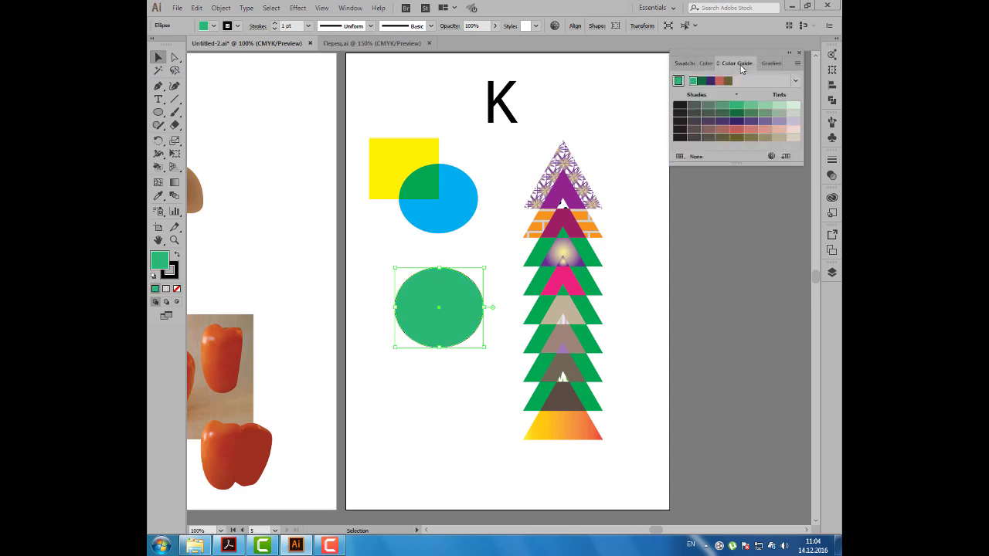
left_click(685, 62)
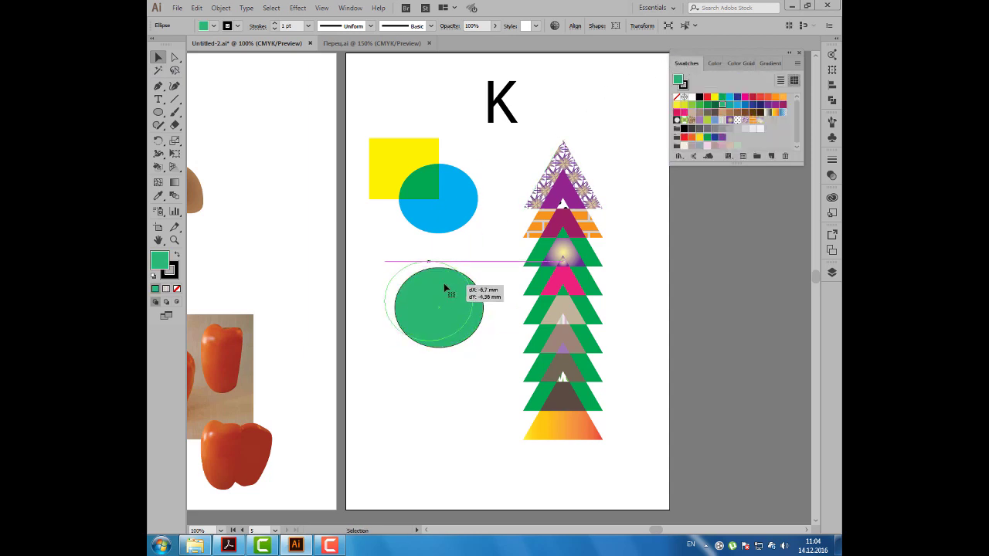
mouse_move(456, 296)
left_mouse_down()
mouse_move(446, 290)
mouse_move(453, 384)
left_mouse_up()
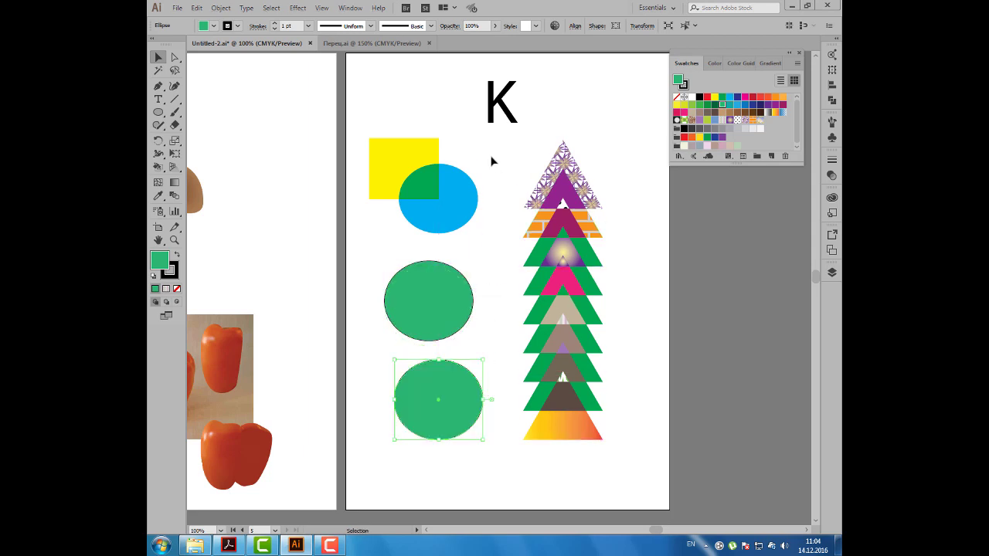
- Live Paint the lower ellipse teal with the bucket (K)
key("k")
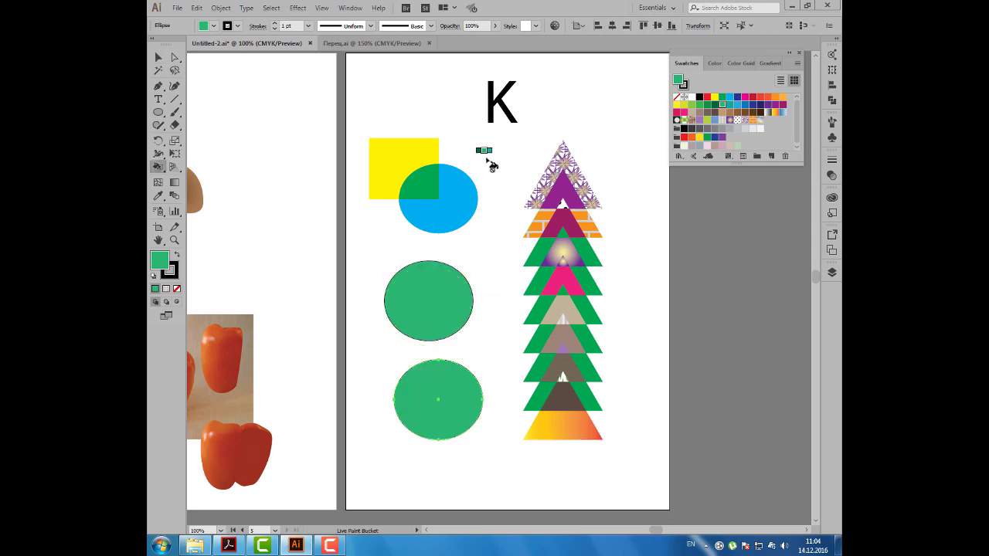
key("Right")
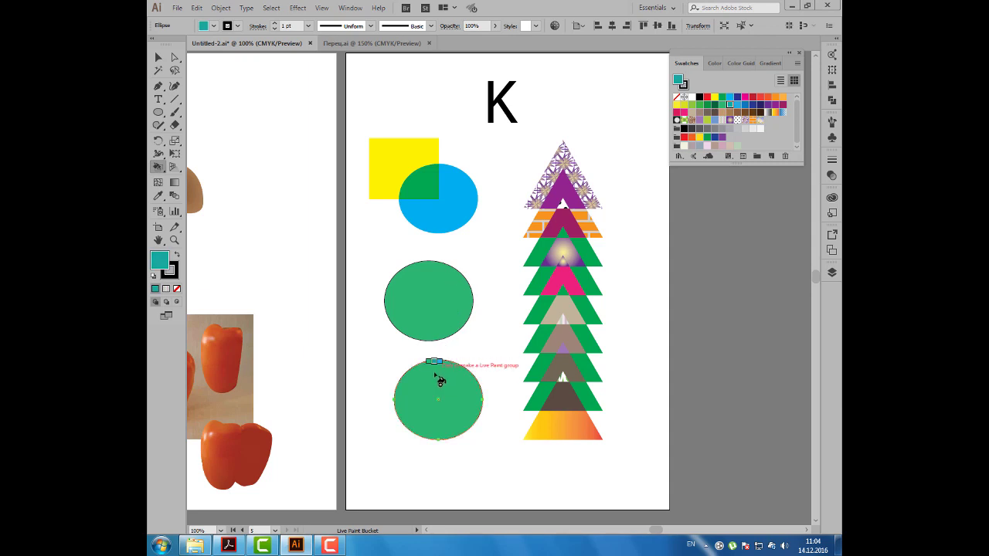
left_click(437, 377)
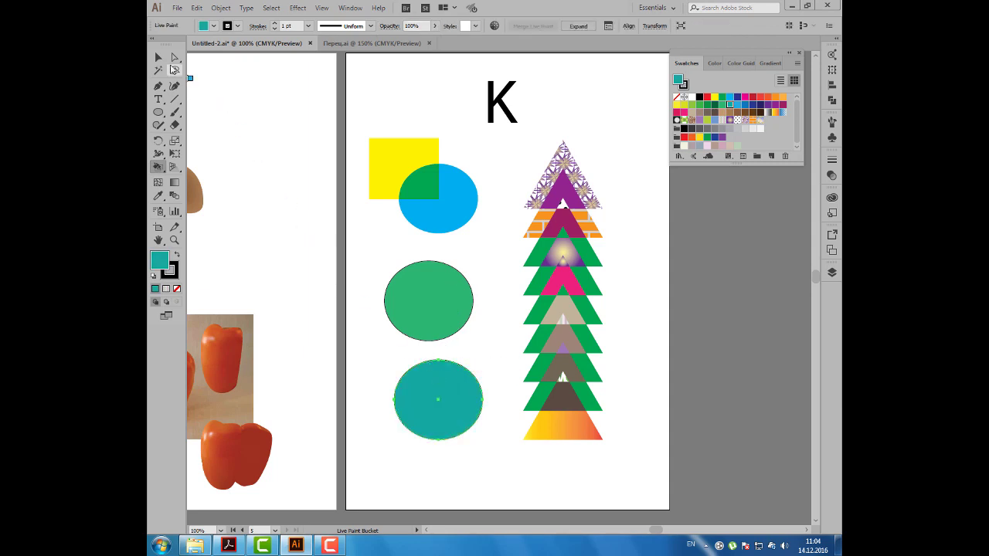
left_click(159, 58)
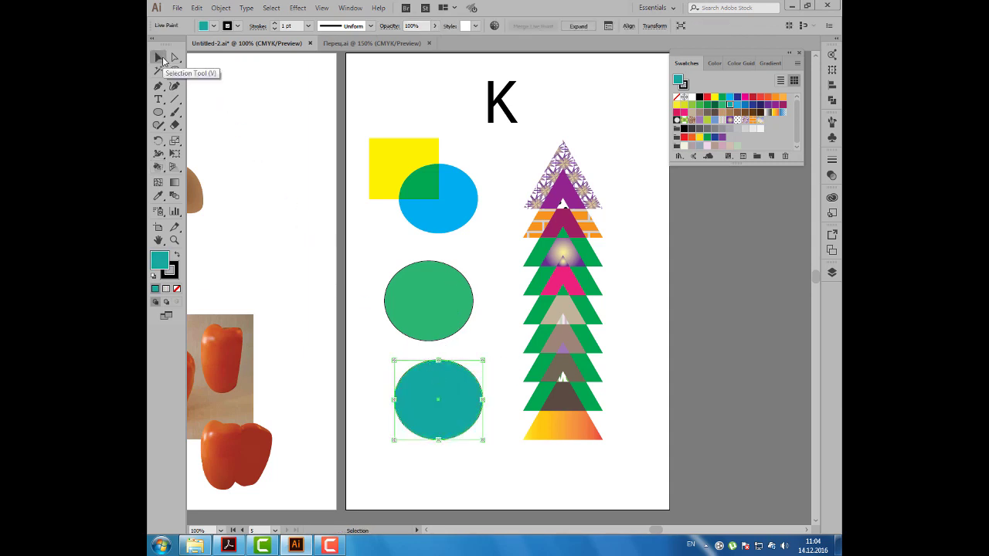
mouse_move(158, 167)
left_mouse_down()
mouse_move(199, 182)
mouse_move(416, 193)
left_mouse_up()
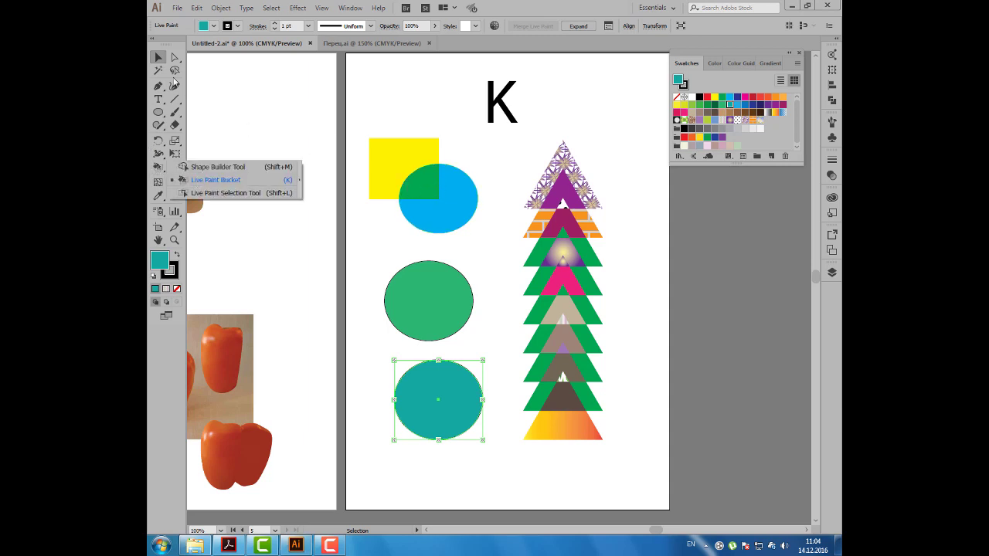
left_click_drag(424, 192, 162, 62)
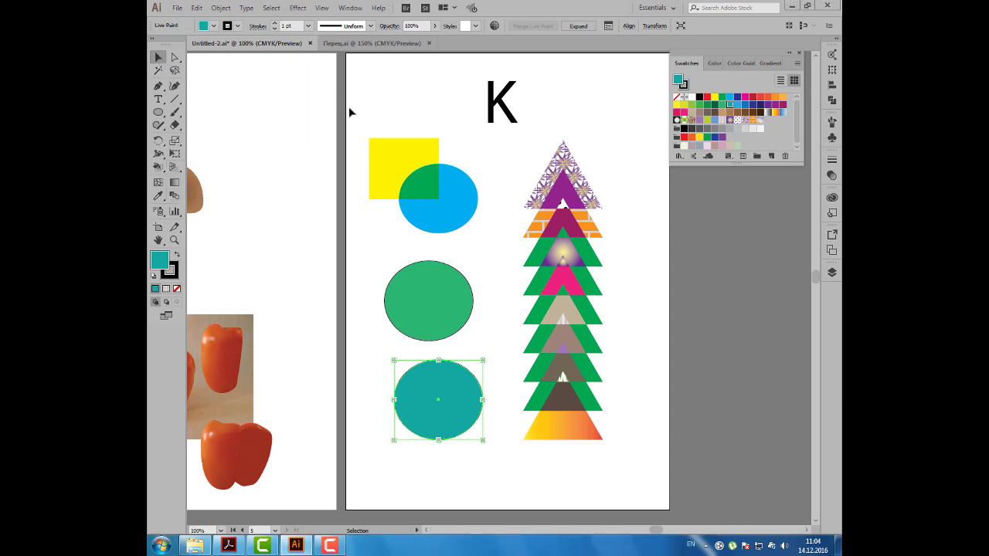
- Adjust the upper green ellipse and nudge the teal ellipse into position
left_click(419, 283)
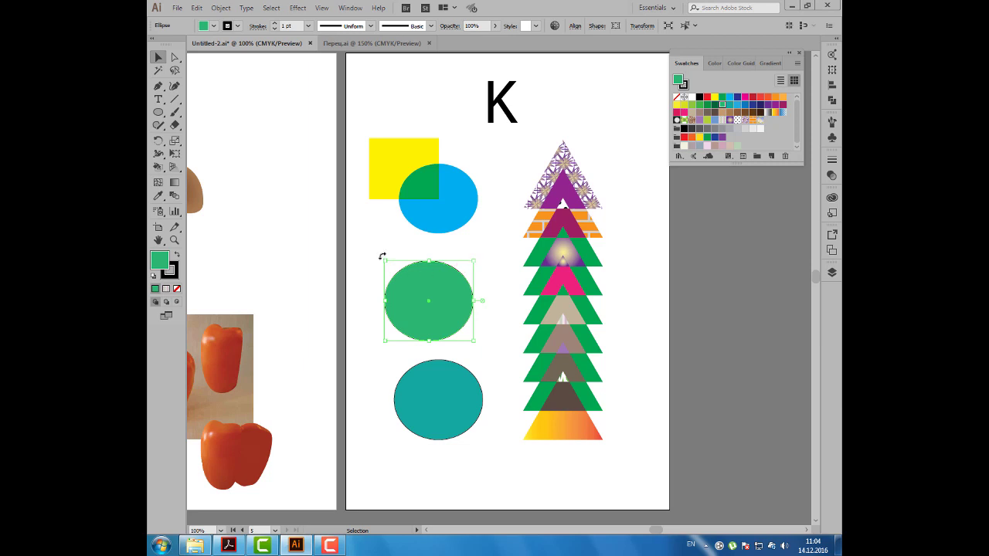
left_click_drag(384, 261, 384, 260)
left_click(446, 375)
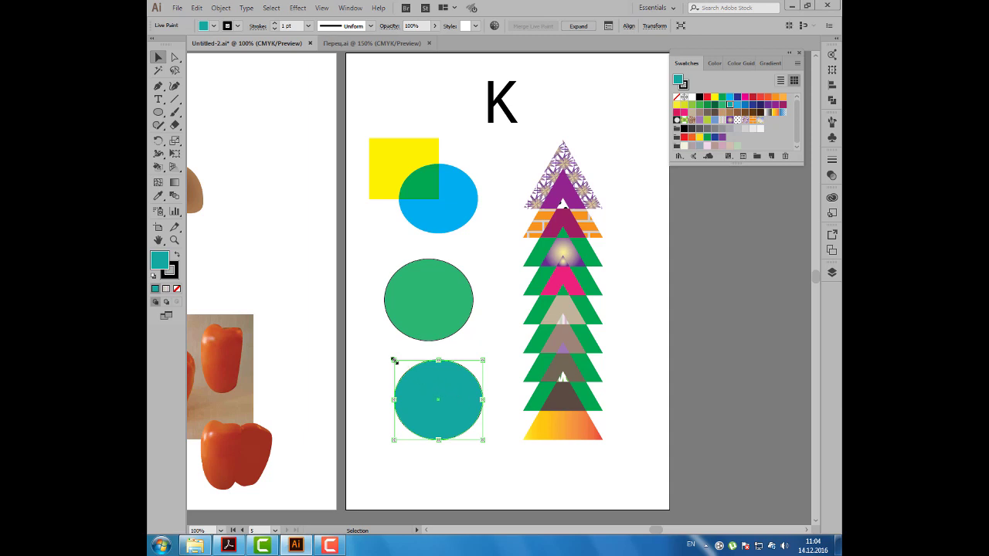
scroll(403, 372, "up", 3)
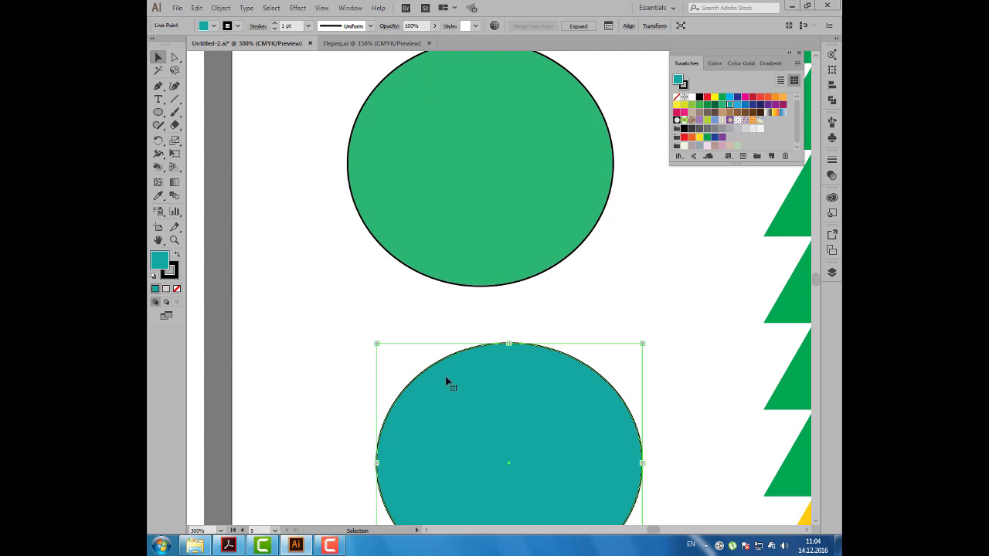
left_click_drag(447, 379, 439, 358)
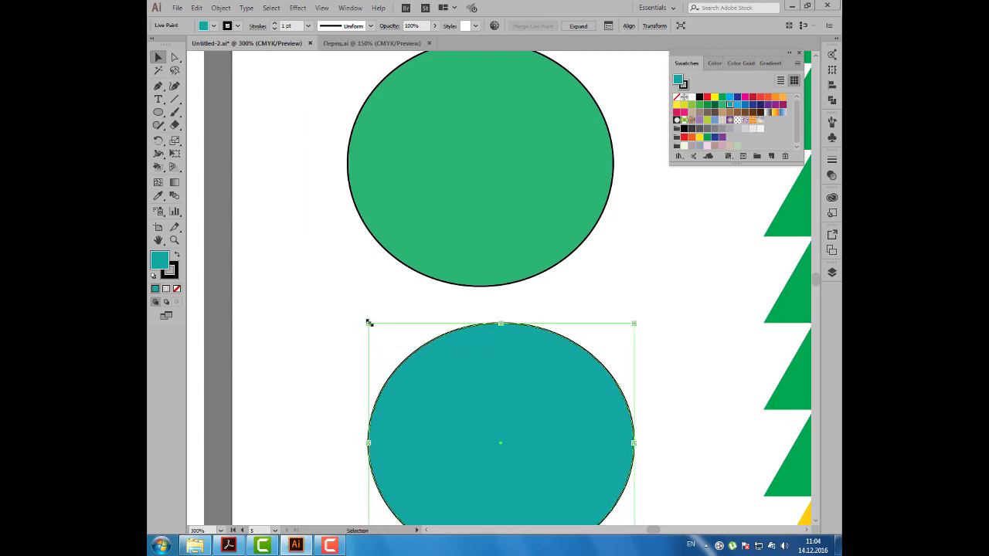
scroll(370, 323, "down", 2)
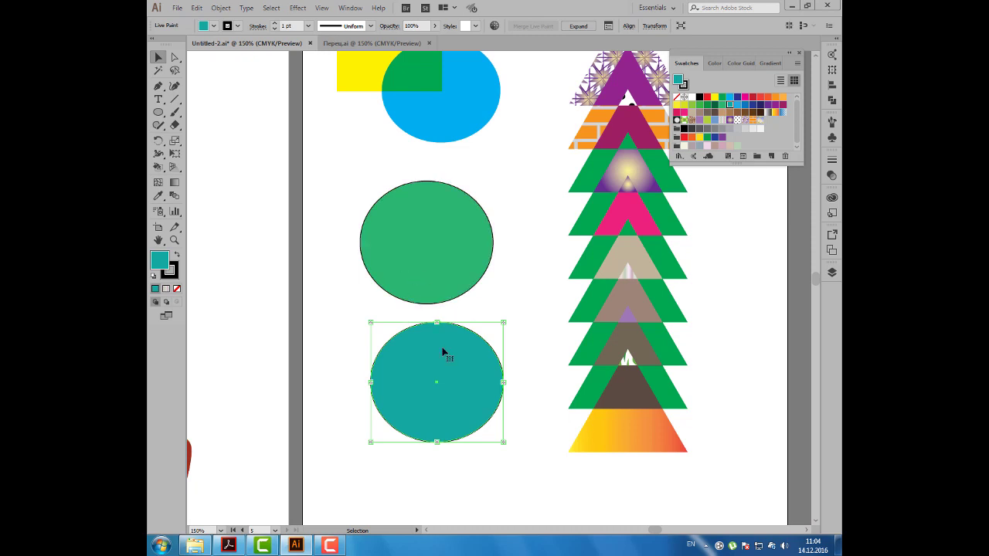
left_click_drag(442, 351, 436, 366)
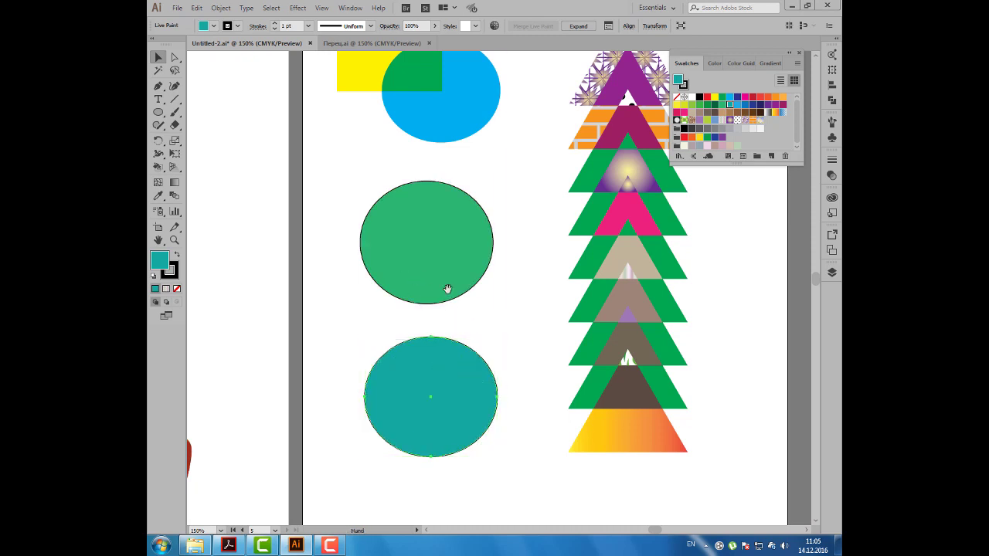
left_click_drag(448, 289, 451, 403)
left_click(433, 217)
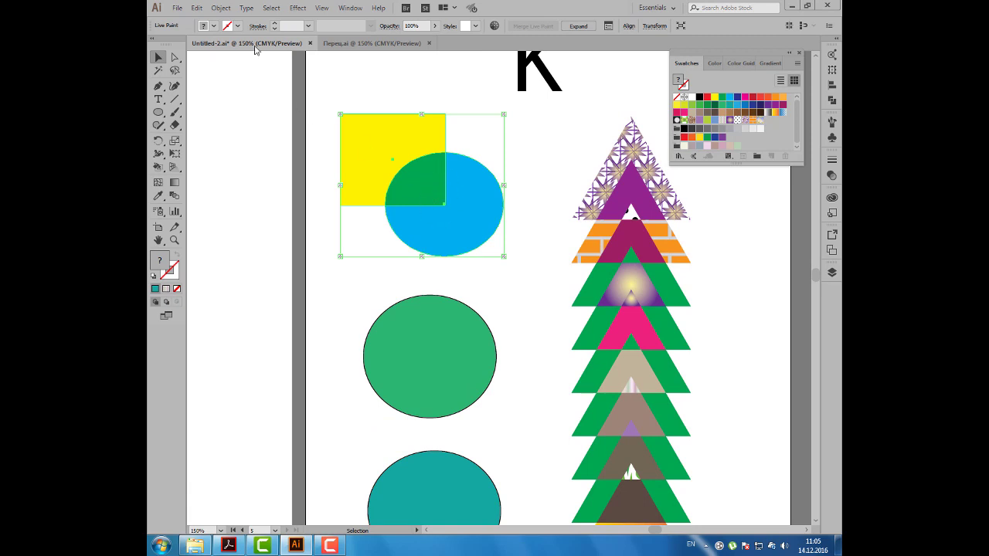
- Expand the square-and-circle Live Paint group and ungroup it twice into separate paths
left_click(222, 9)
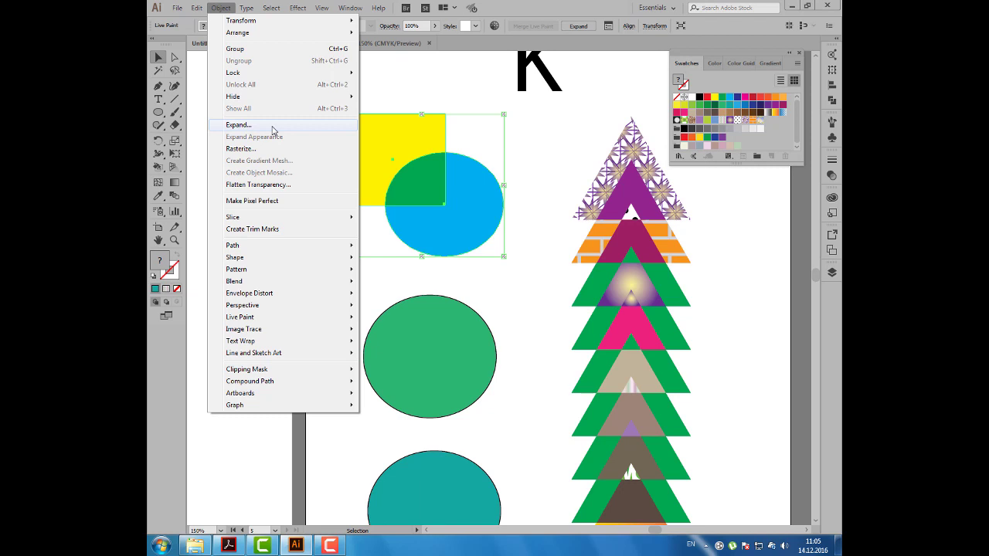
left_click(272, 126)
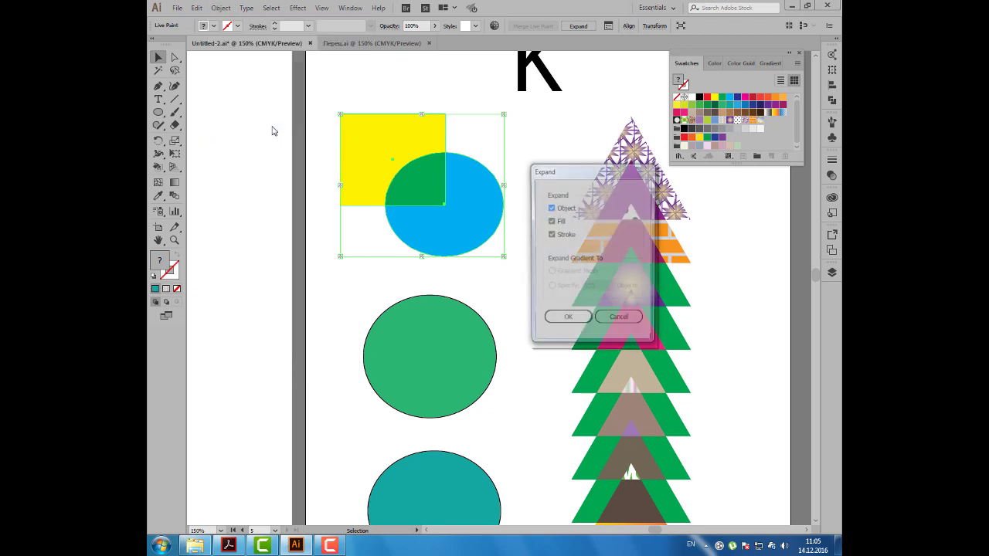
left_click(581, 322)
left_click(222, 8)
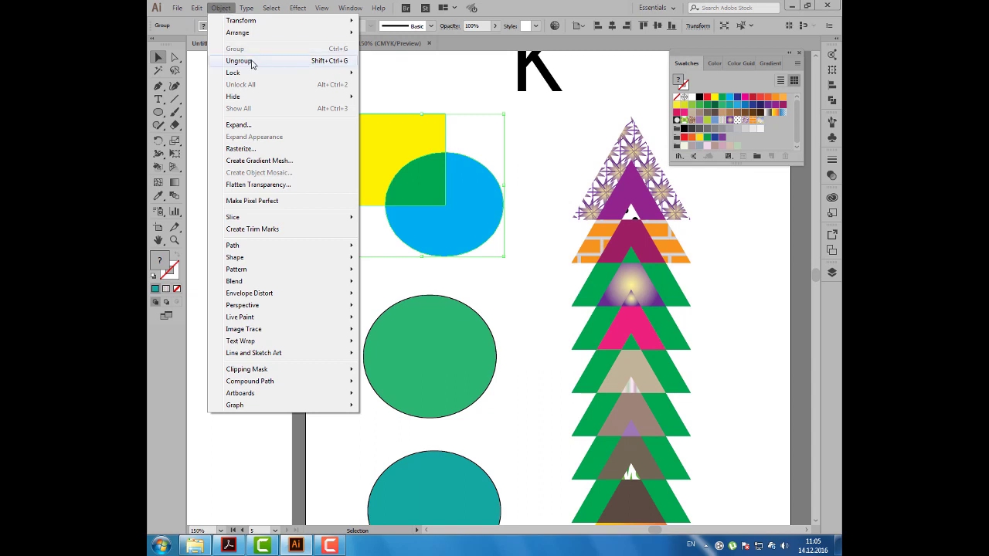
left_click(251, 61)
left_click(222, 7)
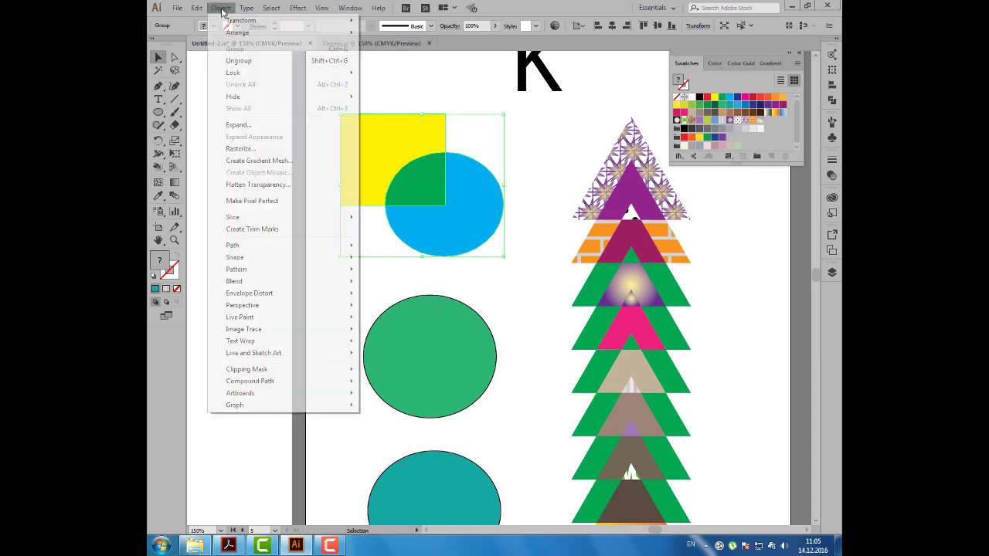
left_click(241, 61)
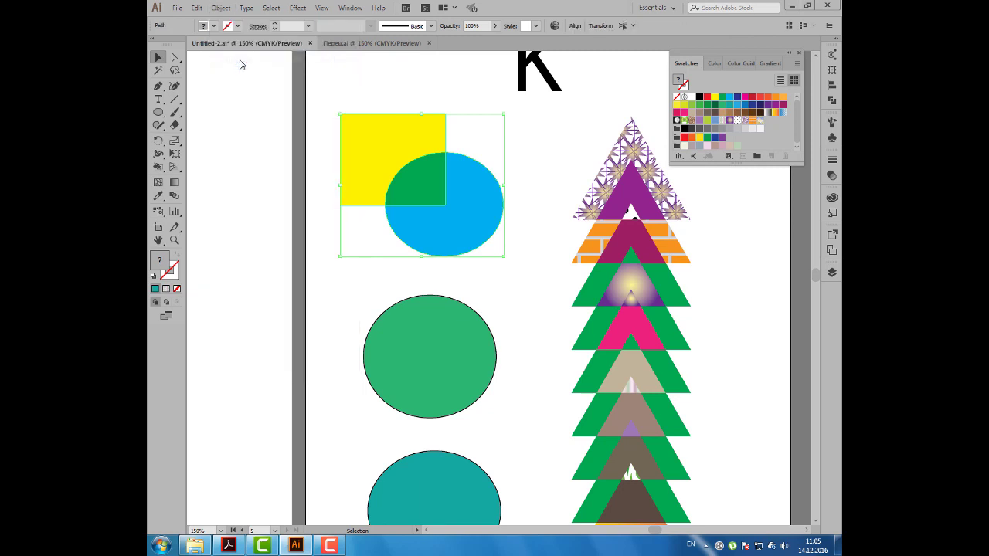
- Pull the yellow square and blue circle apart from the green overlap piece
left_click(550, 163)
left_click_drag(421, 142, 410, 126)
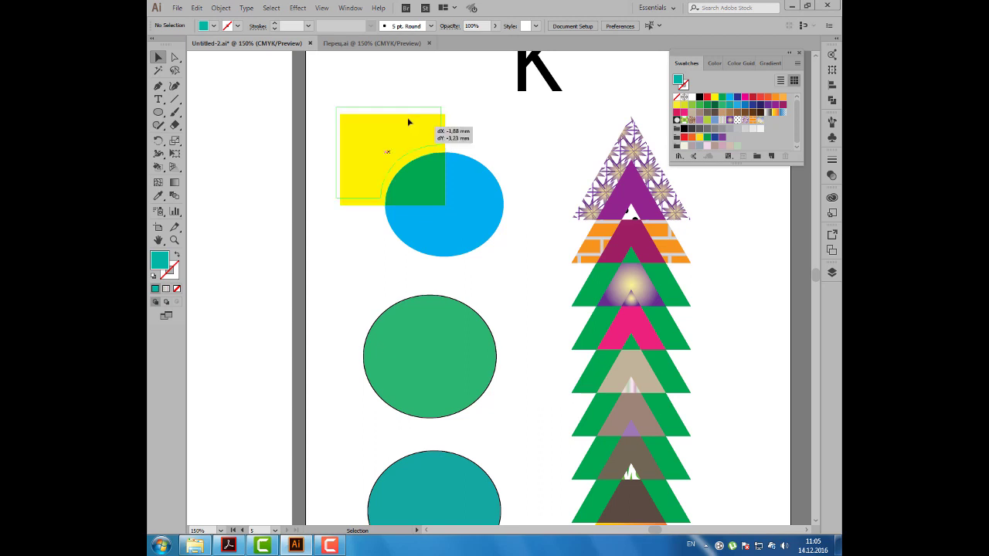
mouse_move(459, 186)
left_mouse_down()
mouse_move(472, 198)
mouse_move(441, 170)
left_mouse_up()
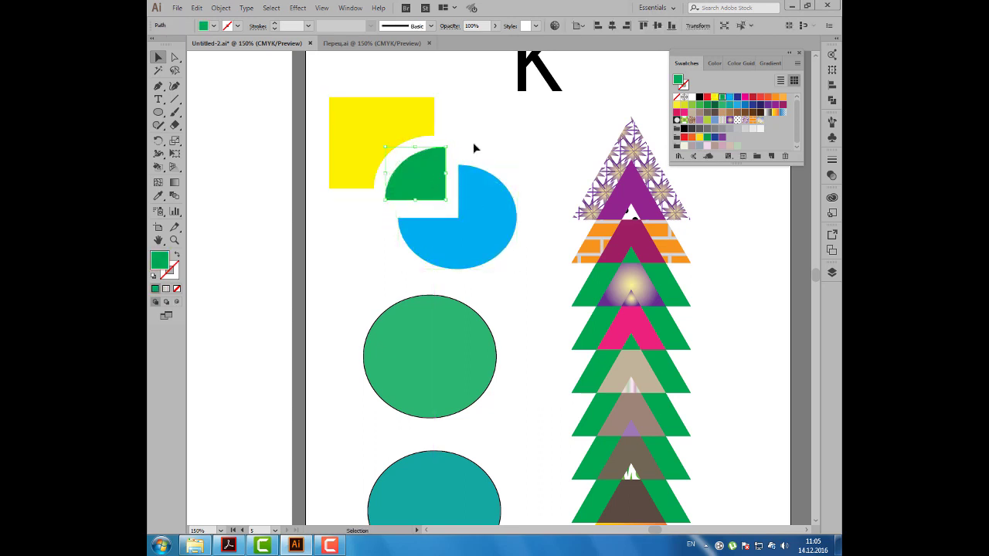
left_click(479, 143)
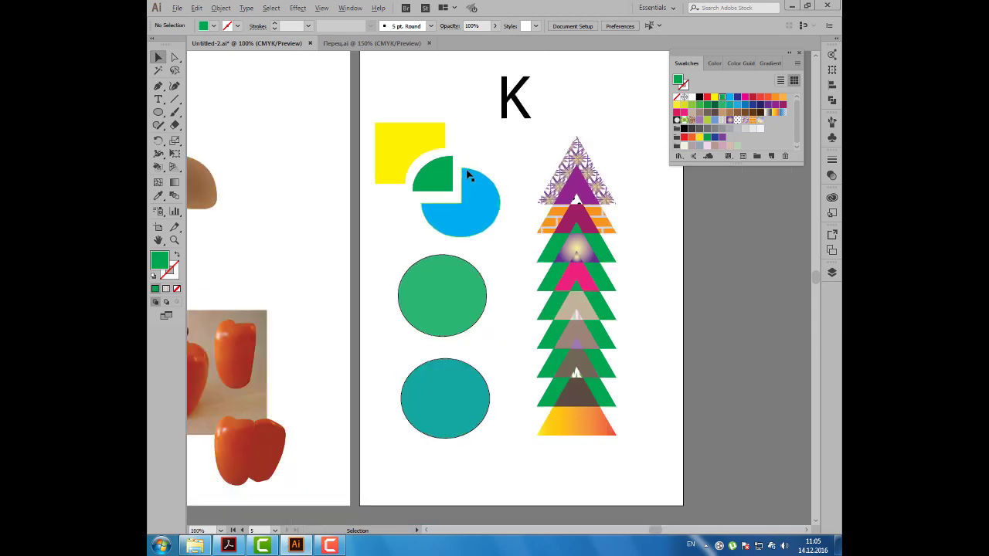
scroll(467, 176, "down", 1)
- Move the triangle stack up and right, delete both ellipses, and select the yellow, green and blue pieces for shrinking
left_click(423, 299)
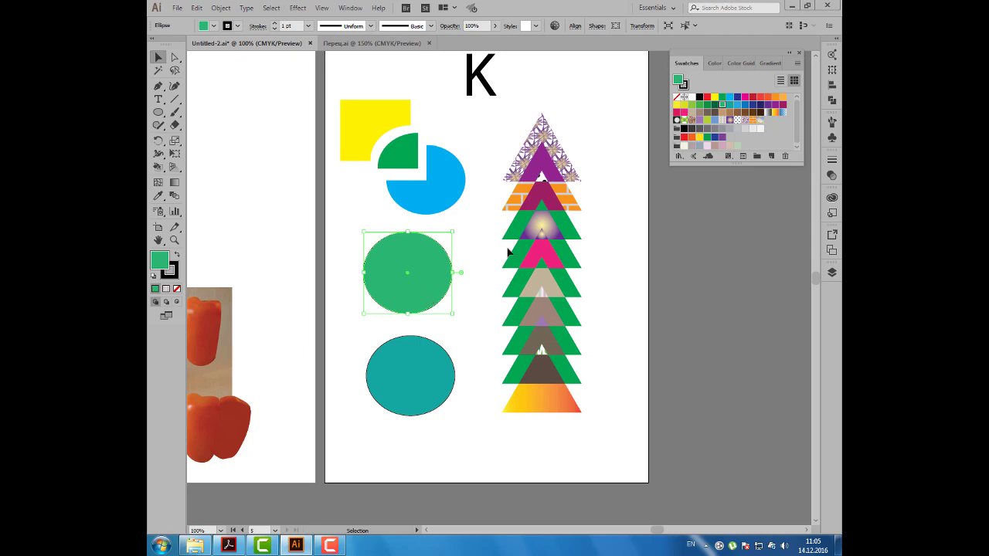
left_click_drag(537, 210, 563, 178)
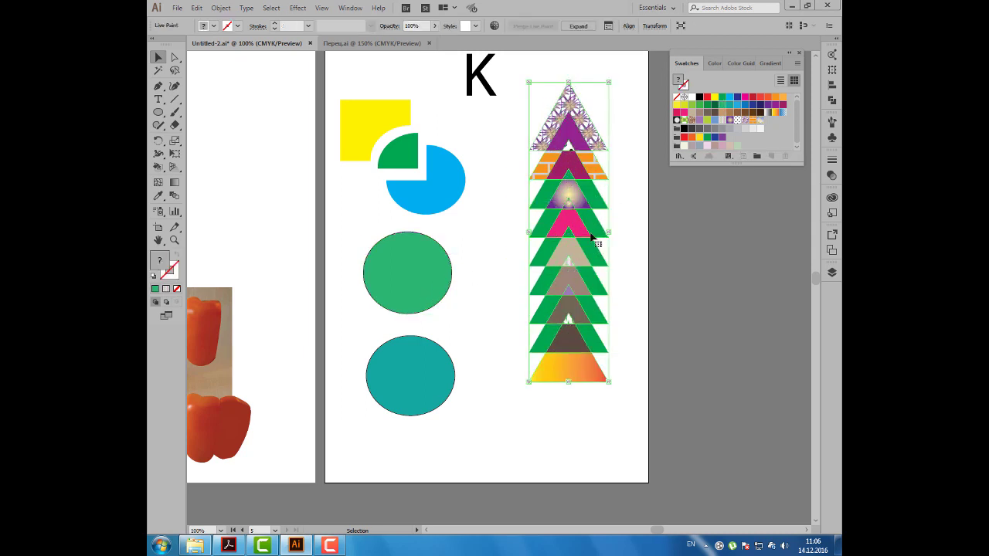
left_click_drag(341, 249, 445, 383)
key("Delete")
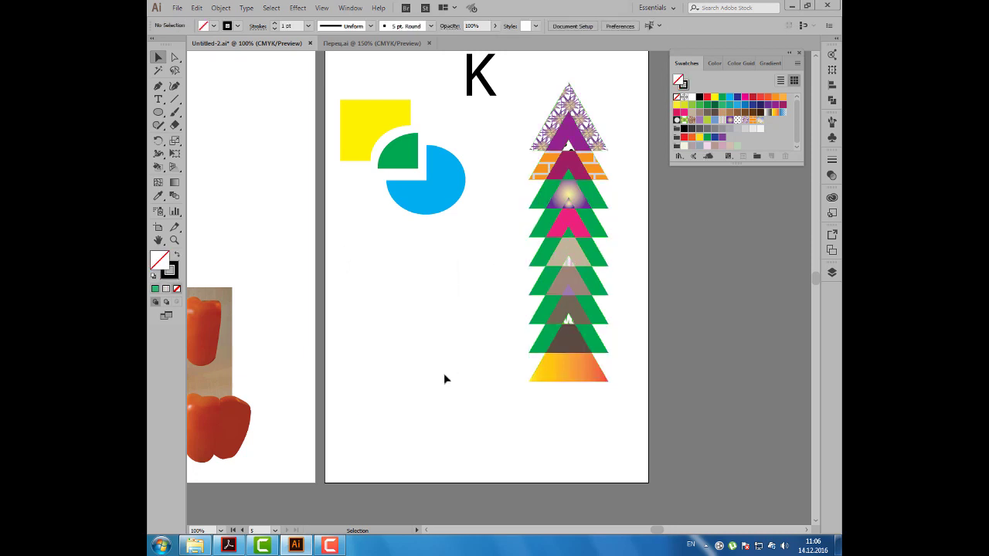
mouse_move(333, 98)
left_mouse_down()
mouse_move(466, 216)
mouse_move(424, 176)
left_mouse_up()
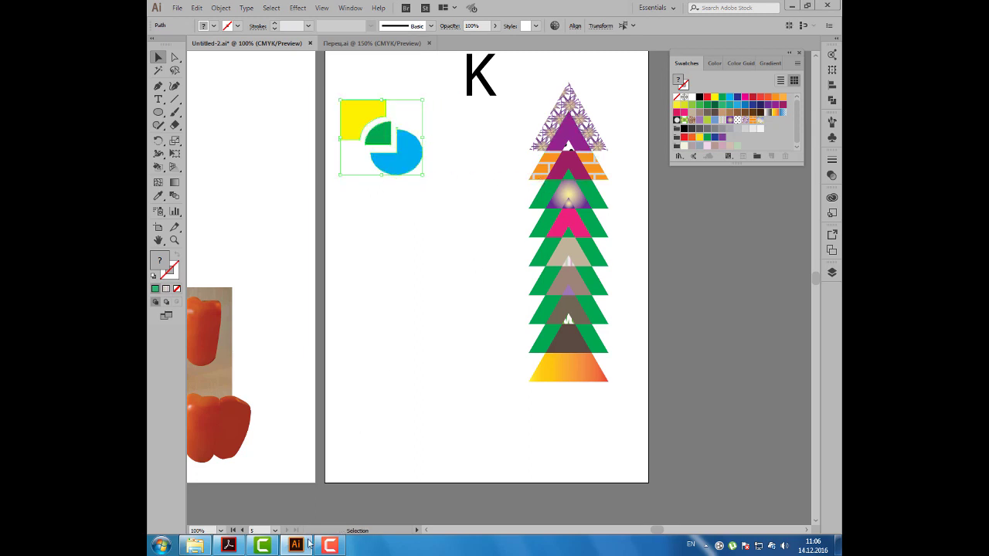
left_click(229, 546)
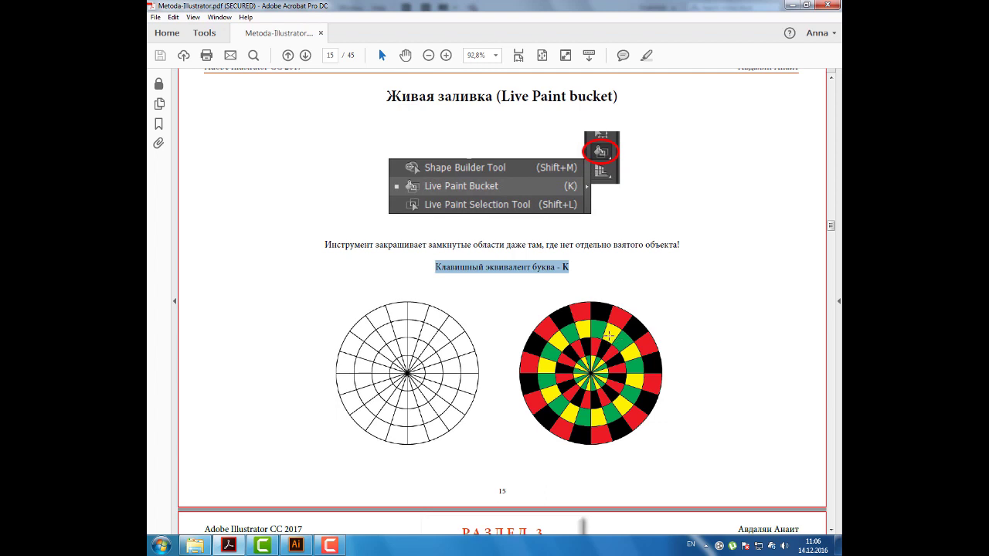
left_click(307, 547)
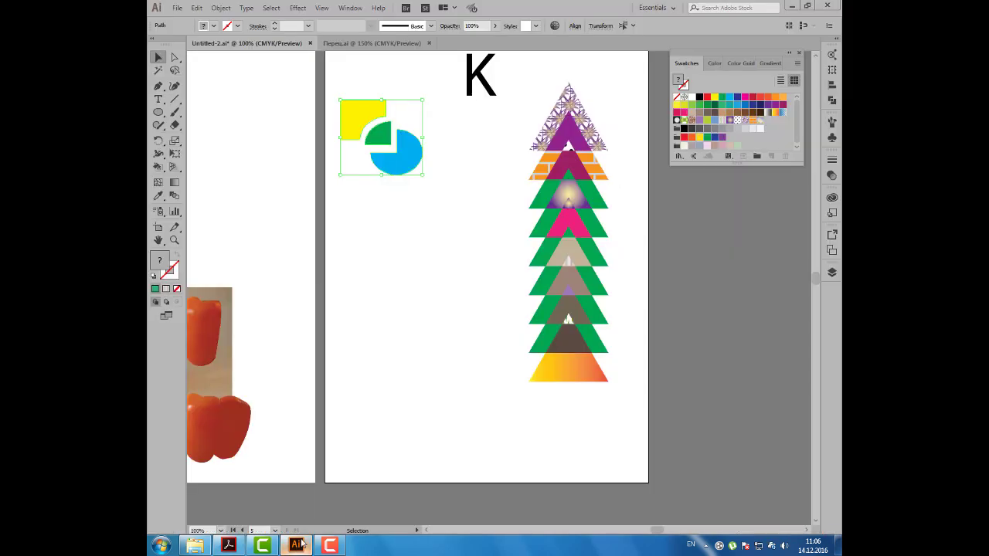
- Draw a polar grid below the square-and-circle group, adjusting its rings and radial dividers with arrow keys
left_click(175, 99)
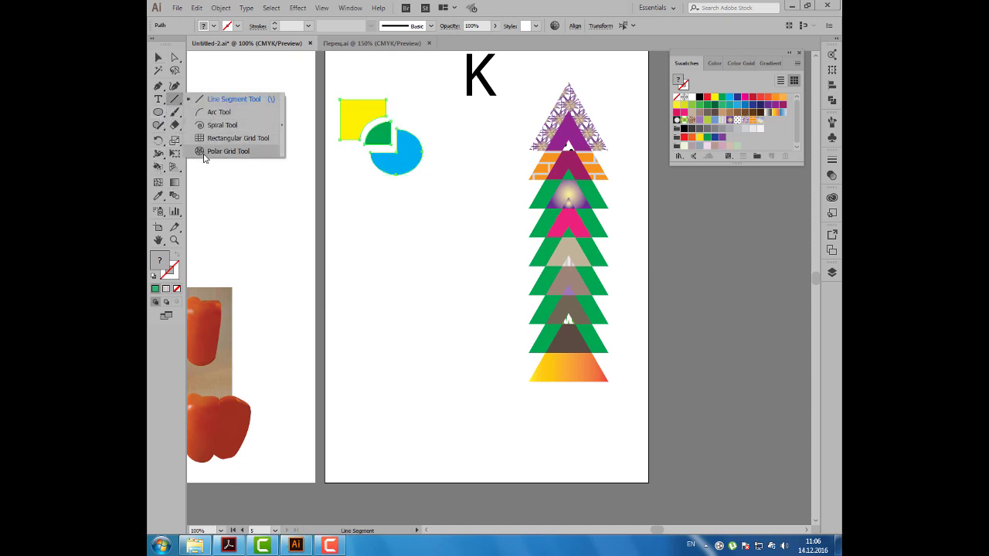
left_click(262, 160)
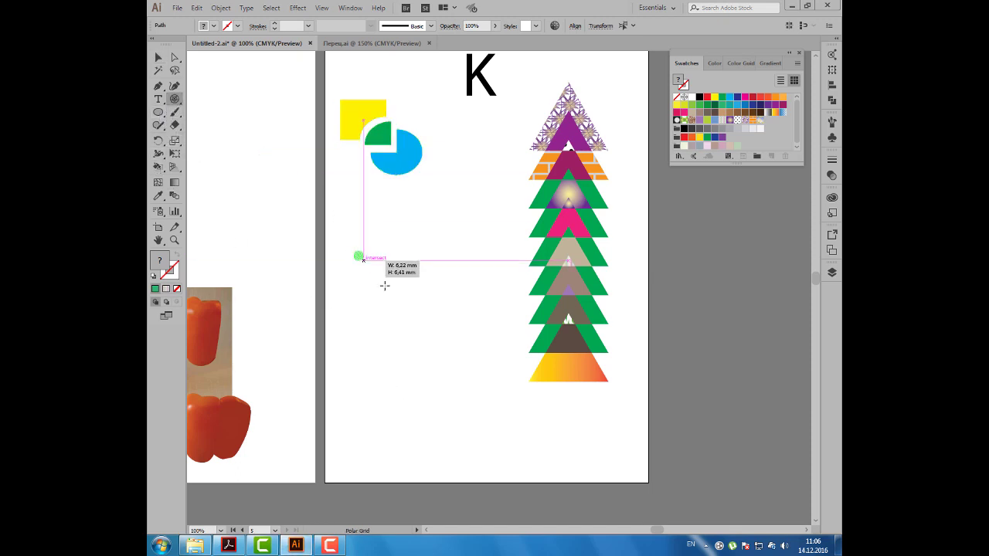
left_click_drag(385, 285, 492, 381)
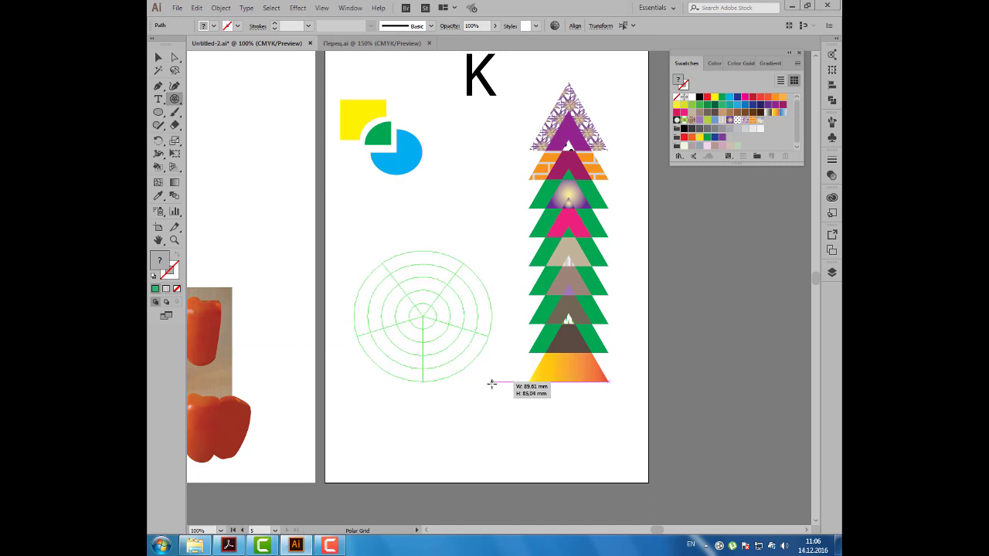
key("Down")
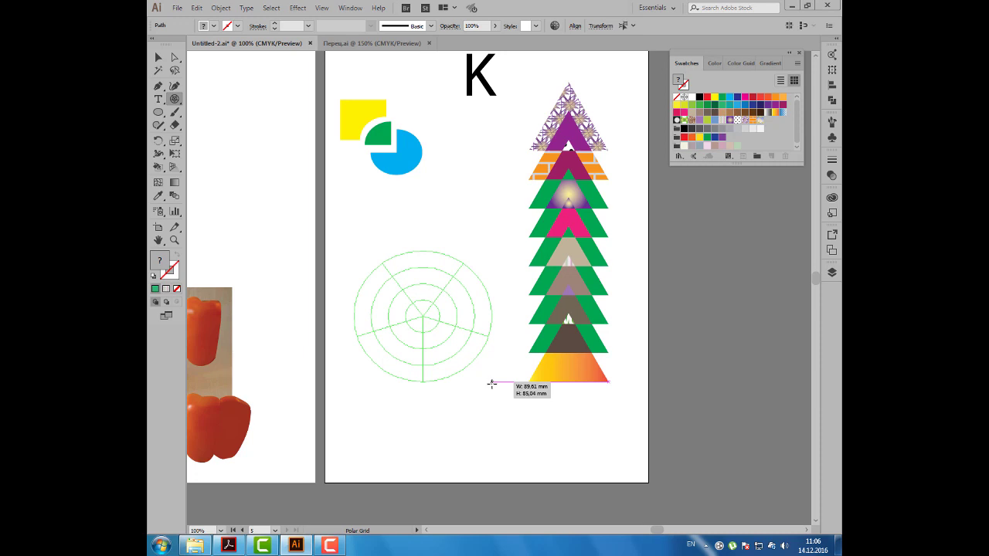
key("Right")
key("Right")
key("Right")
key("Right")
key("Right")
key("Right")
key("Right")
key("Right")
key("Right")
key("Right")
key("Right")
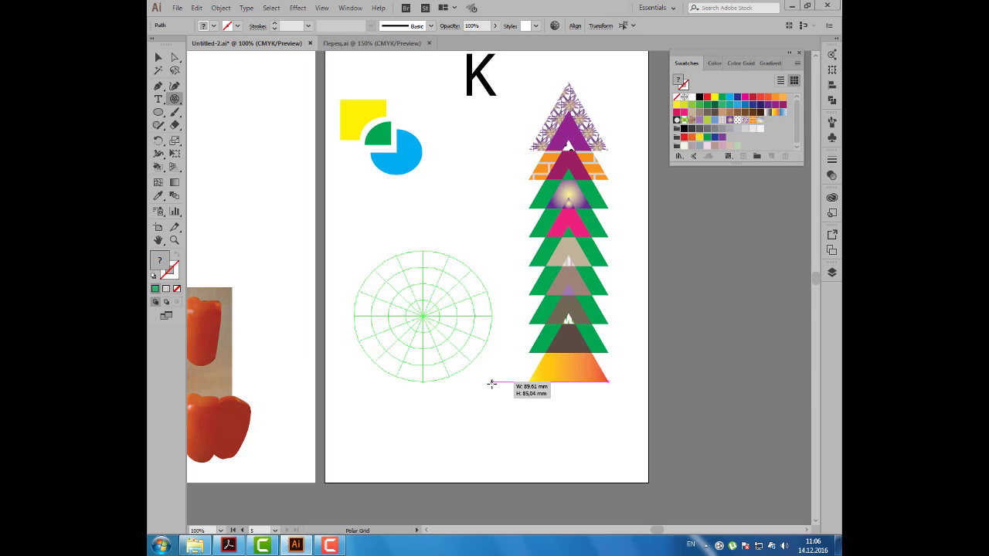
key("Up")
key("Up")
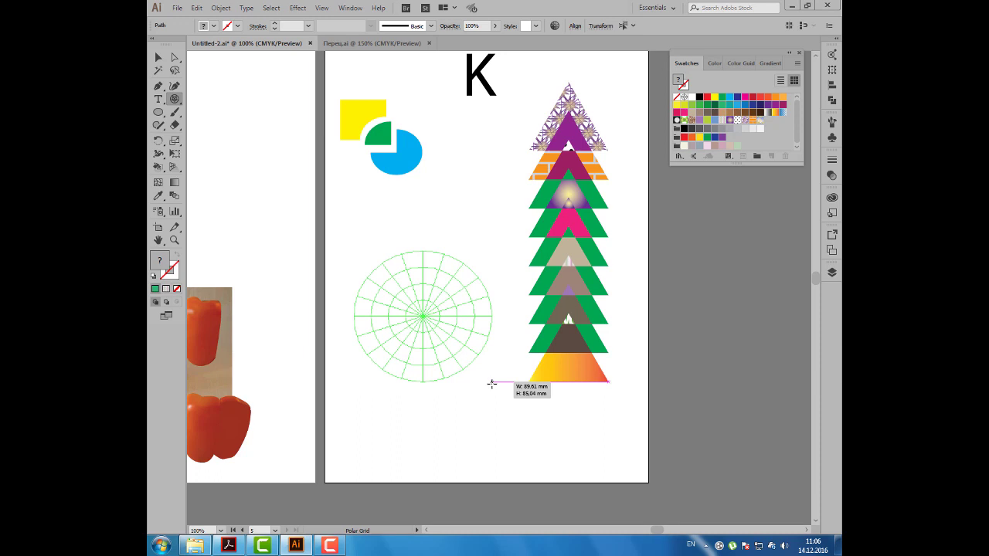
key("Up")
key("Up")
key("Up")
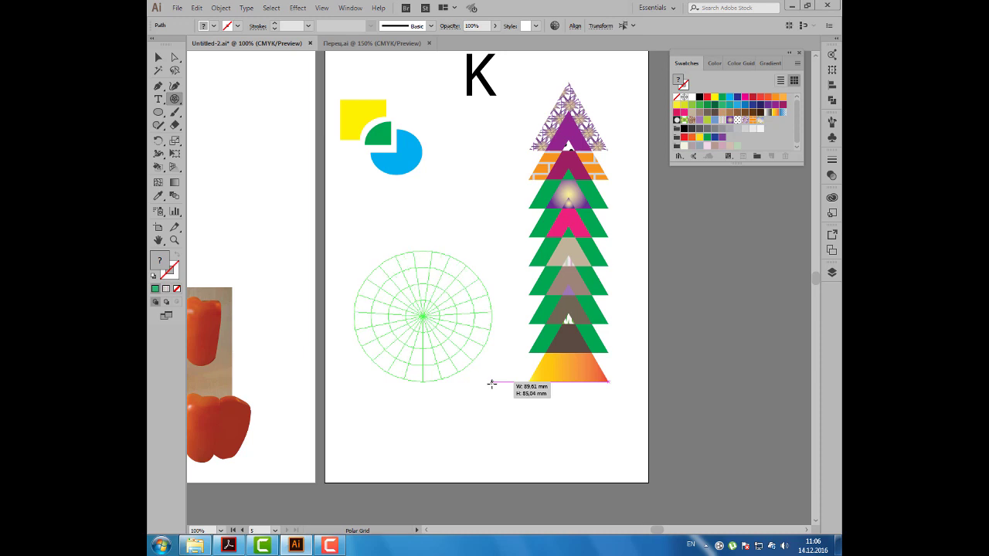
key("Right")
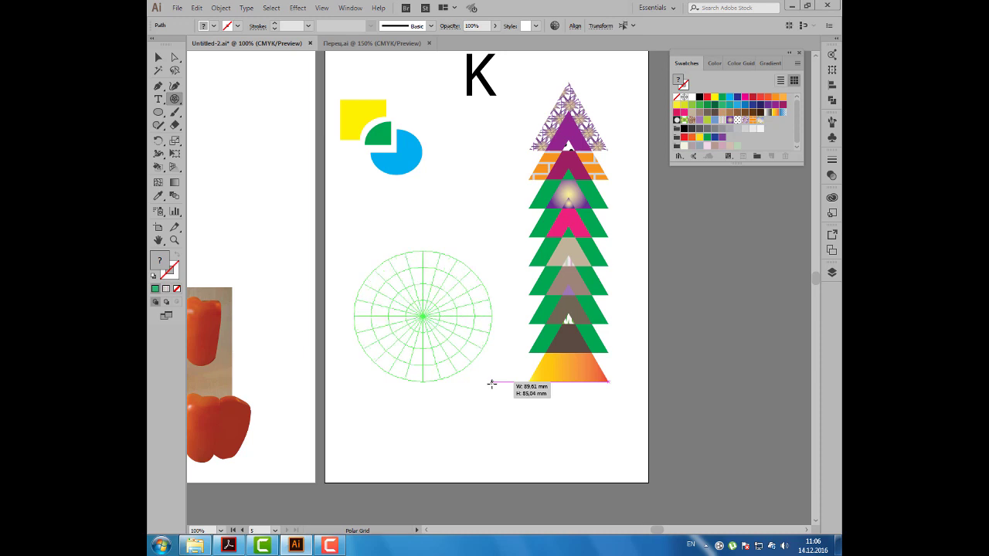
- Enlarge the polar grid to about 108 mm wide and place it
left_click_drag(491, 383, 507, 402)
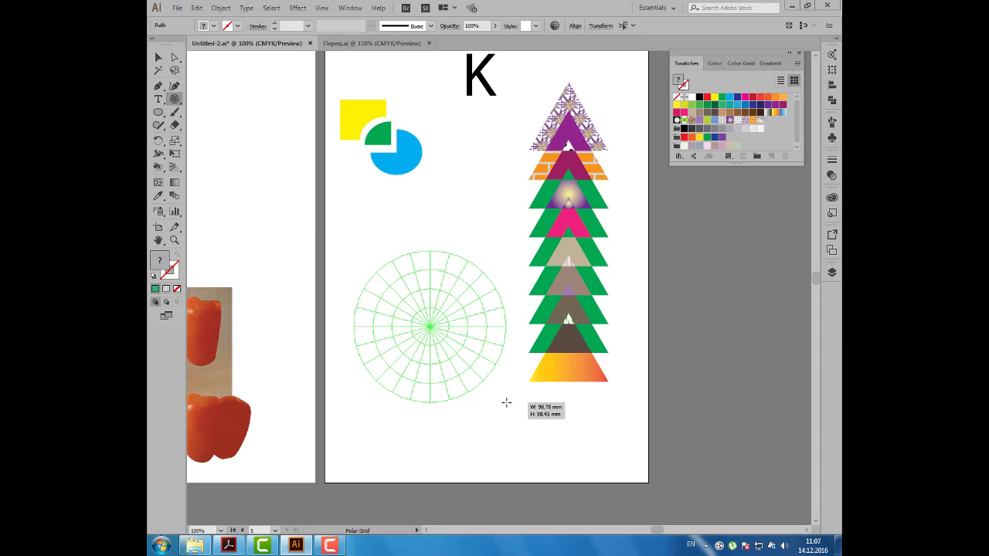
left_click_drag(506, 403, 513, 417)
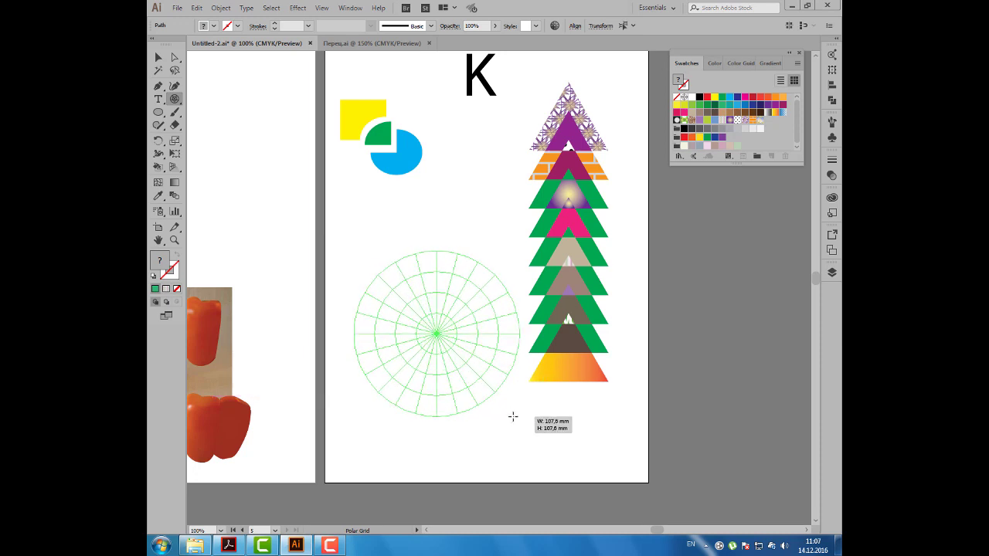
left_click_drag(513, 416, 512, 414)
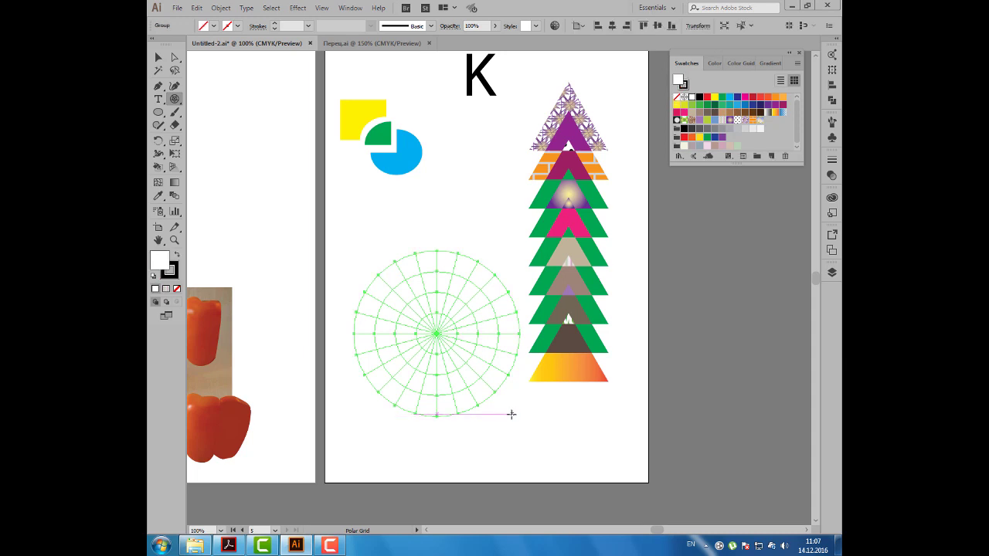
- Make the polar grid a Live Paint group and fill alternate outer-ring cells black
key("k")
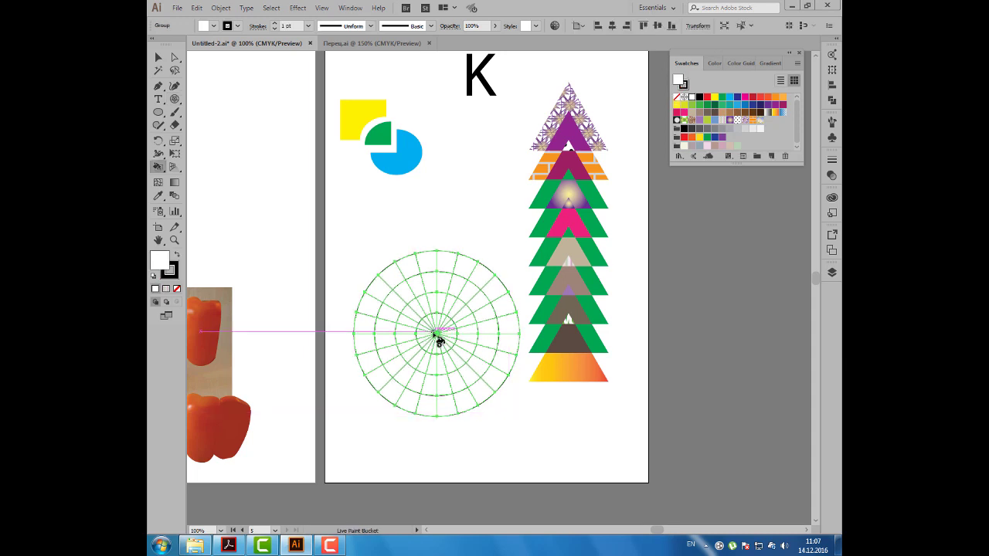
key("Right")
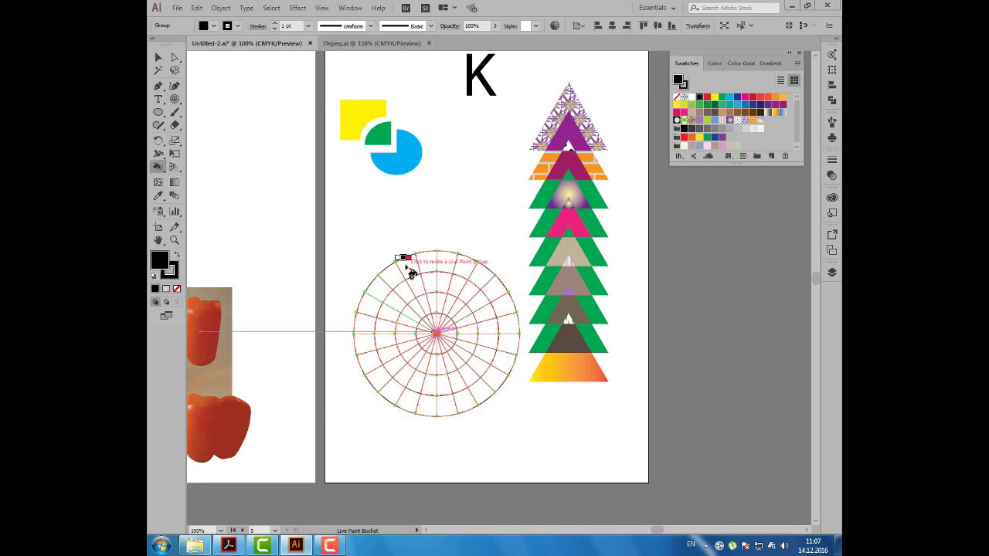
left_click(407, 267)
left_click(445, 261)
left_click(481, 277)
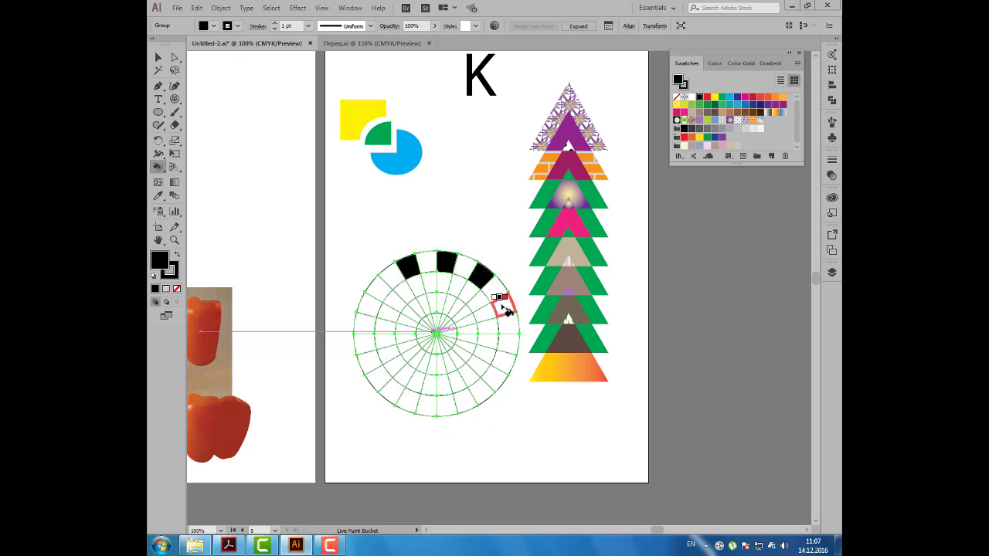
left_click(503, 305)
left_click(509, 342)
left_click(493, 379)
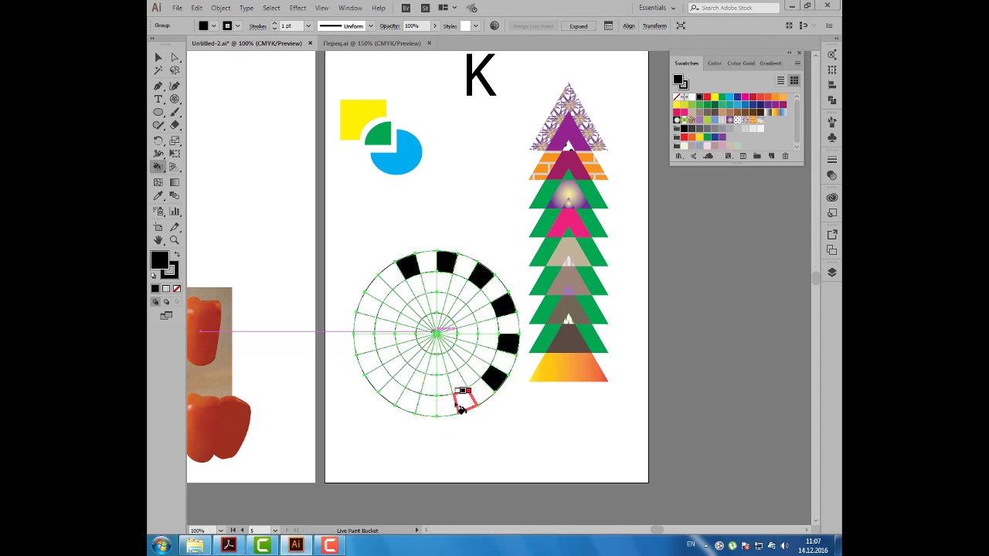
left_click(464, 400)
left_click(426, 404)
left_click(391, 390)
left_click(371, 361)
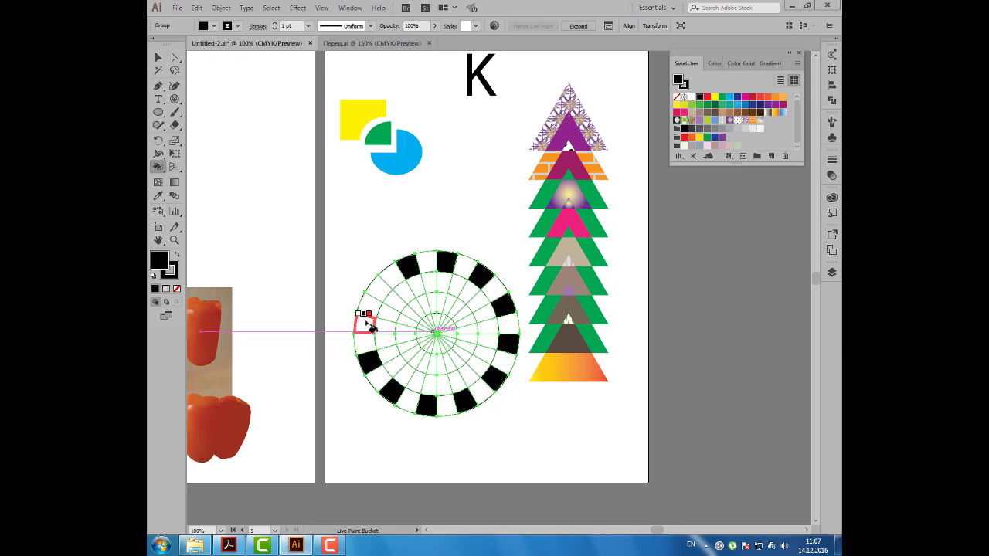
left_click(365, 322)
left_click(378, 292)
- Fill the remaining outer-ring cells red so the band alternates red and black
key("Right")
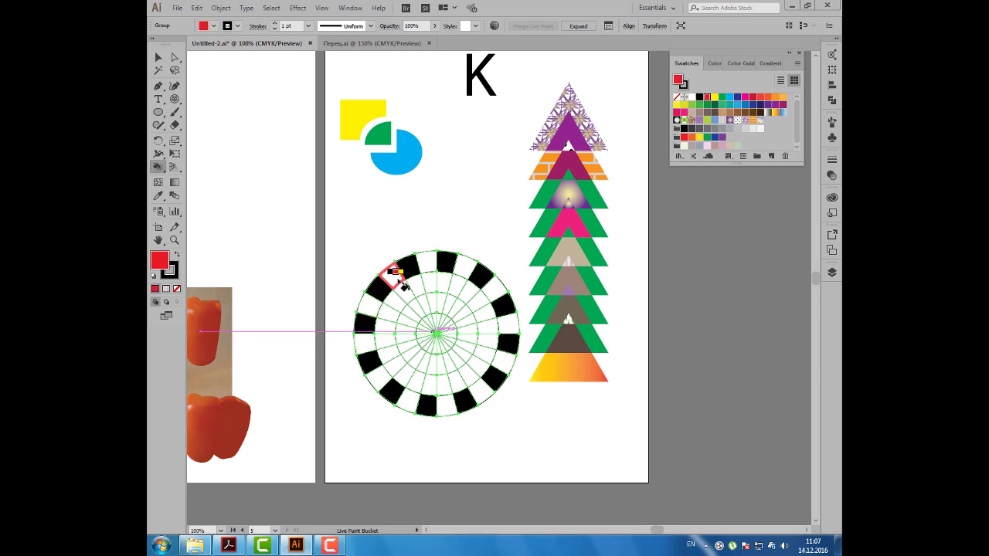
left_click(392, 272)
left_click(426, 262)
left_click(464, 267)
left_click(497, 293)
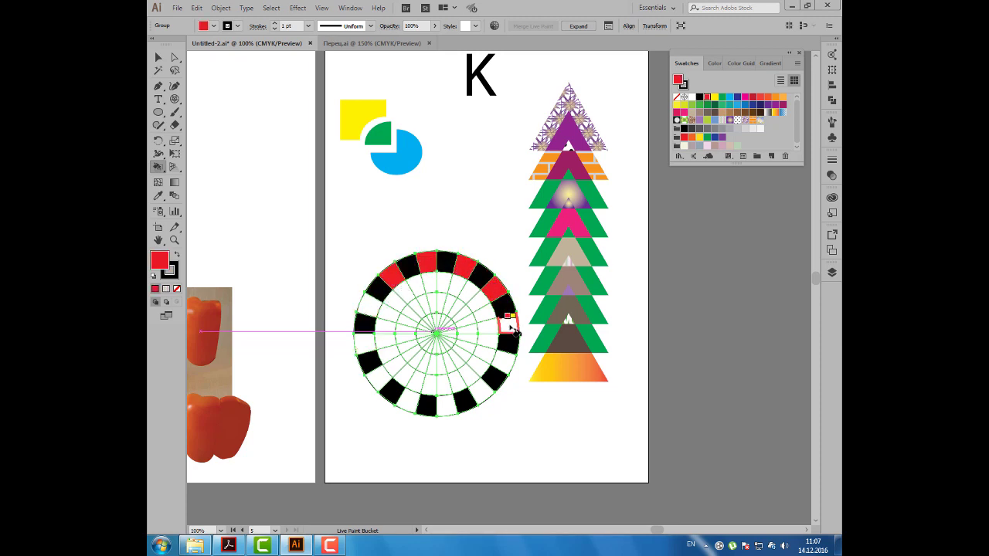
left_click(510, 324)
left_click(504, 357)
left_click(479, 389)
left_click(447, 404)
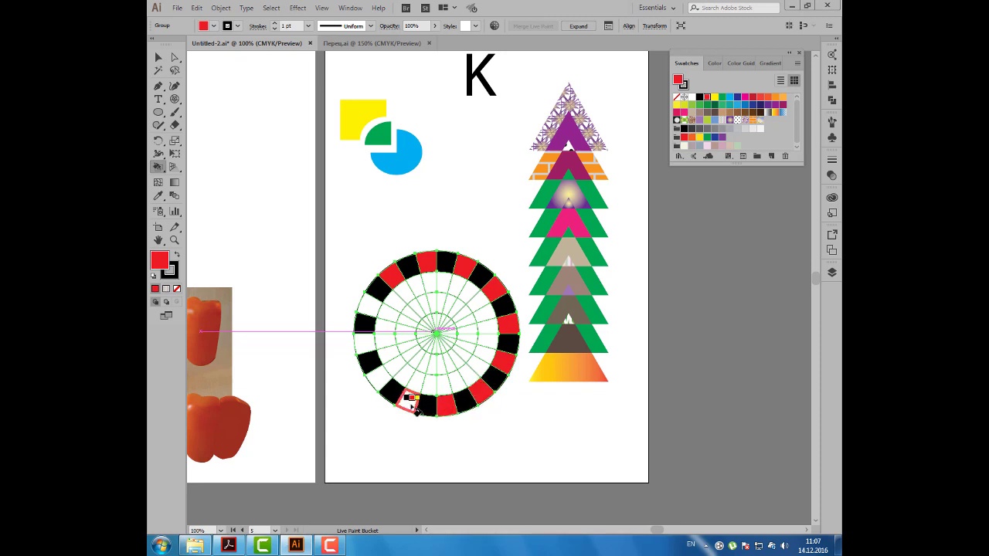
left_click(408, 400)
left_click(378, 380)
left_click(360, 344)
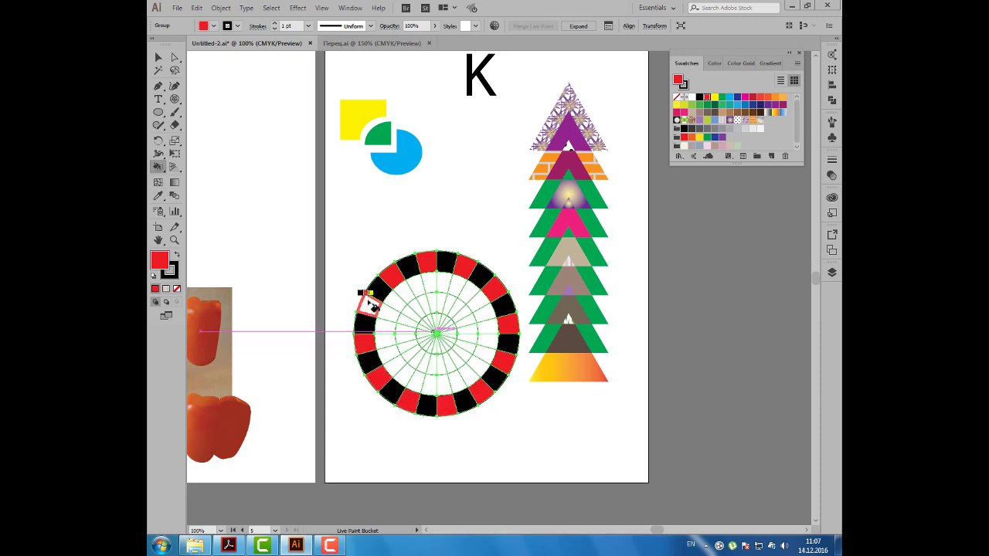
left_click(363, 305)
- Fill the inner-ring wedges red around the grid's centre
left_click(408, 313)
left_click(424, 305)
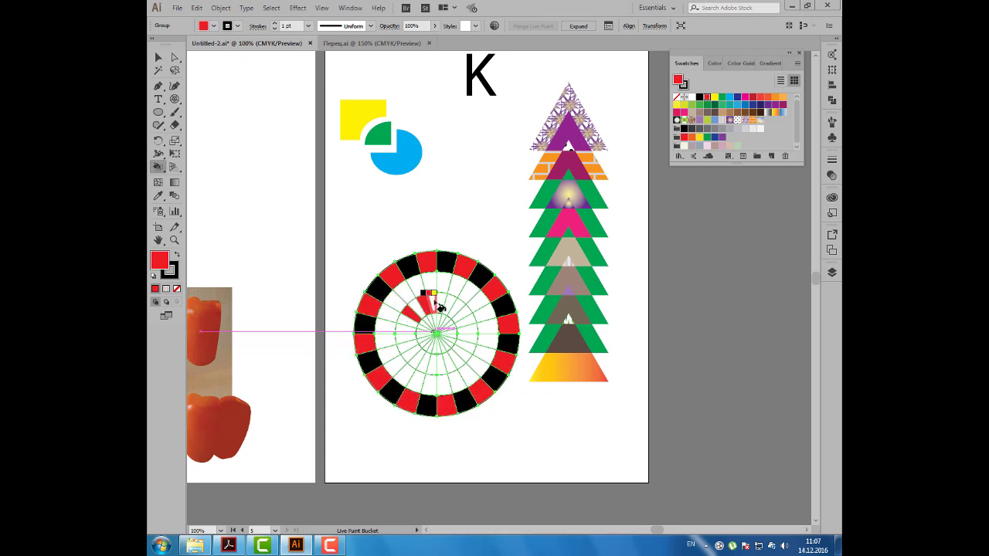
left_click(440, 302)
left_click(457, 307)
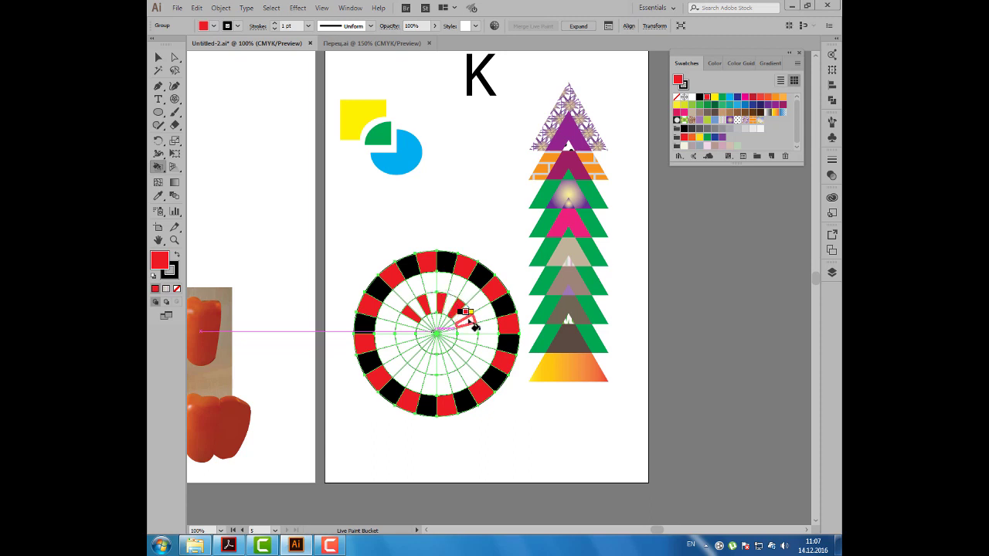
left_click(469, 336)
left_click(445, 360)
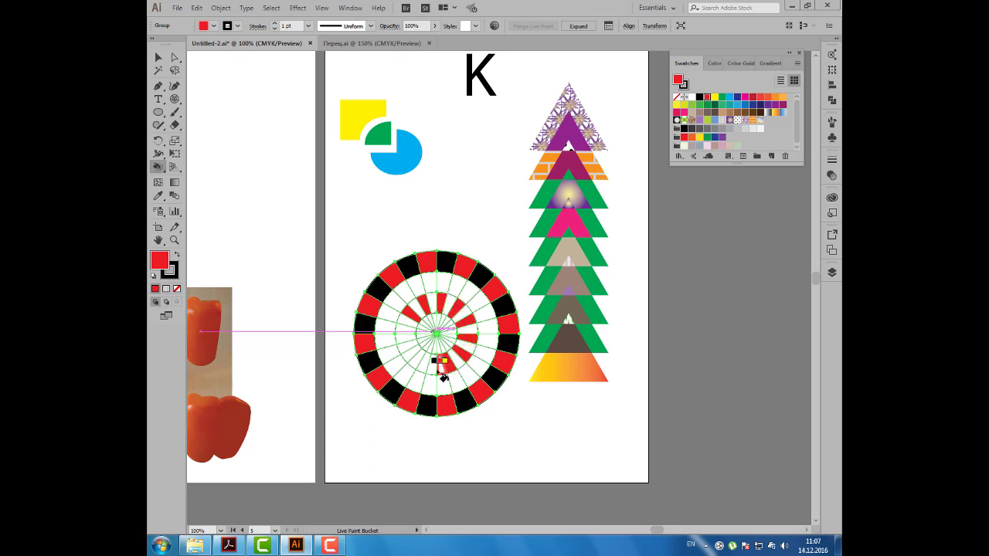
left_click(416, 361)
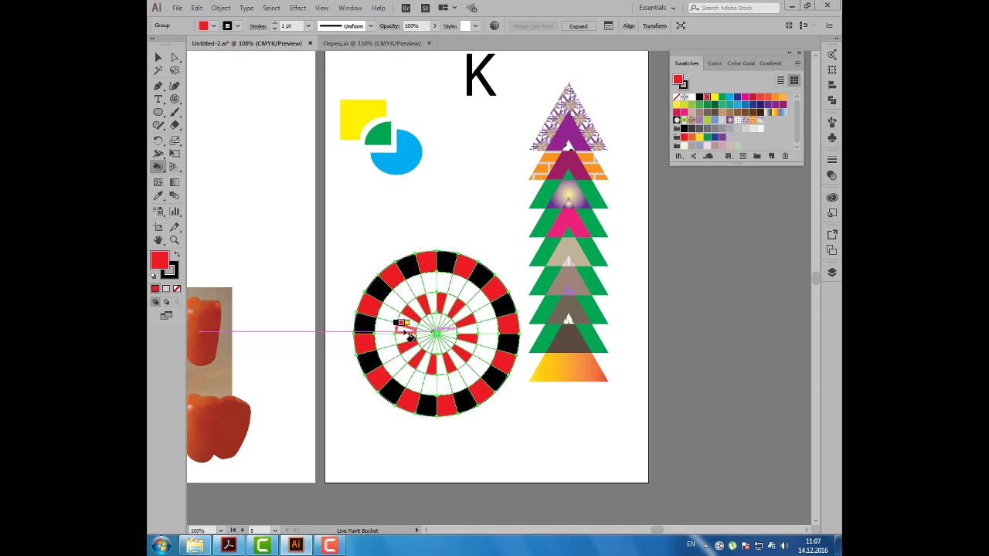
left_click(405, 328)
- Repaint the upper-right and lower-left inner wedges black
key("Left")
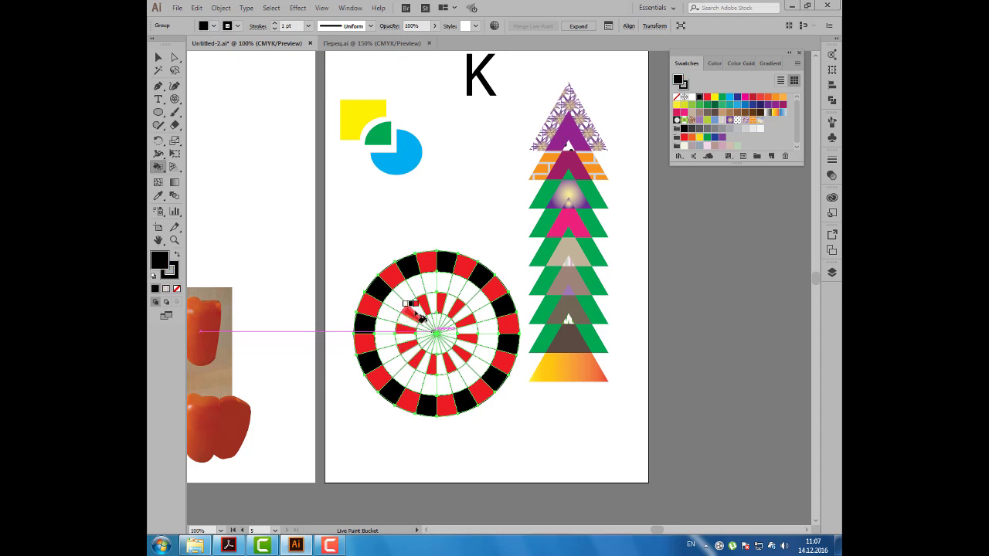
left_click(446, 301)
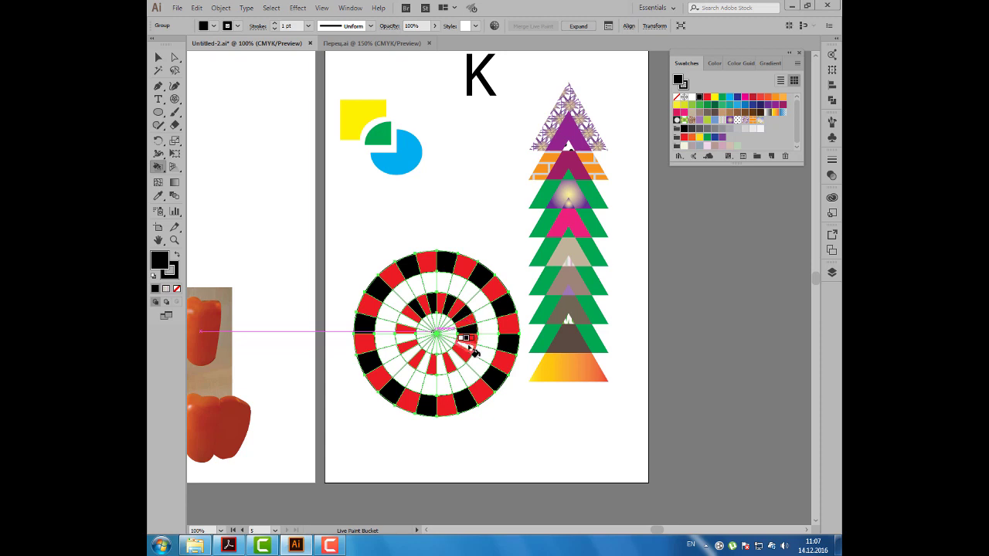
left_click(430, 363)
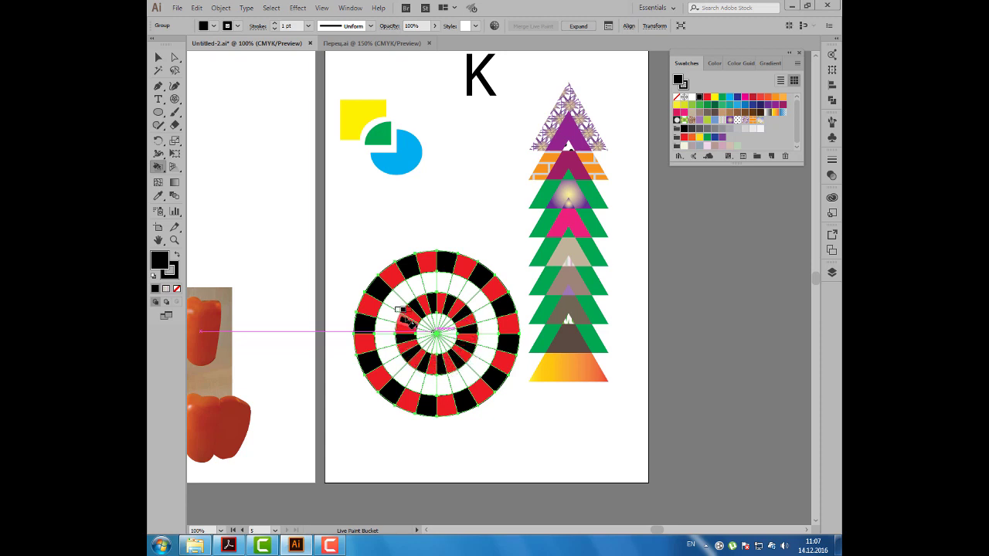
- Fill alternating middle-ring wedges yellow, then deselect the target with the Selection tool
key("Right")
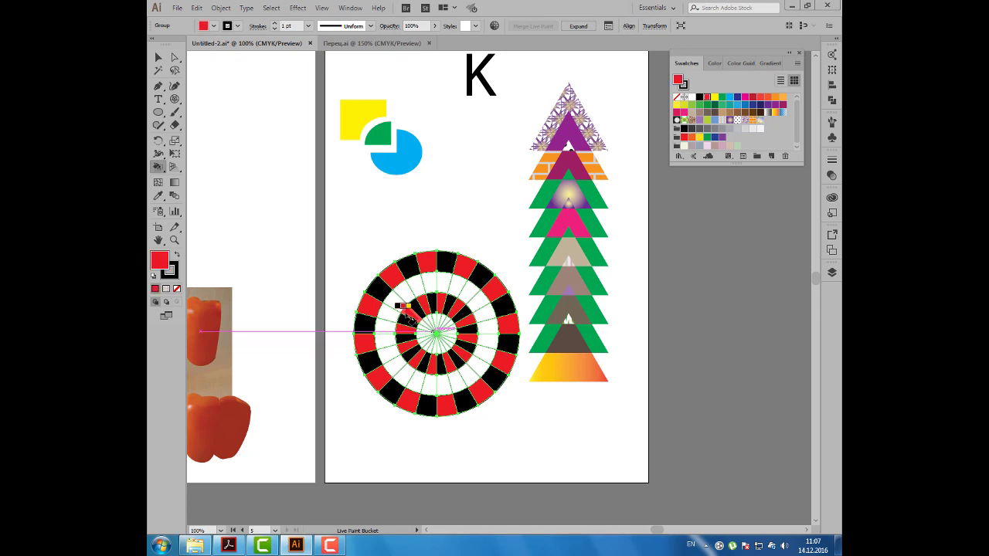
key("Right")
left_click(395, 303)
left_click(417, 285)
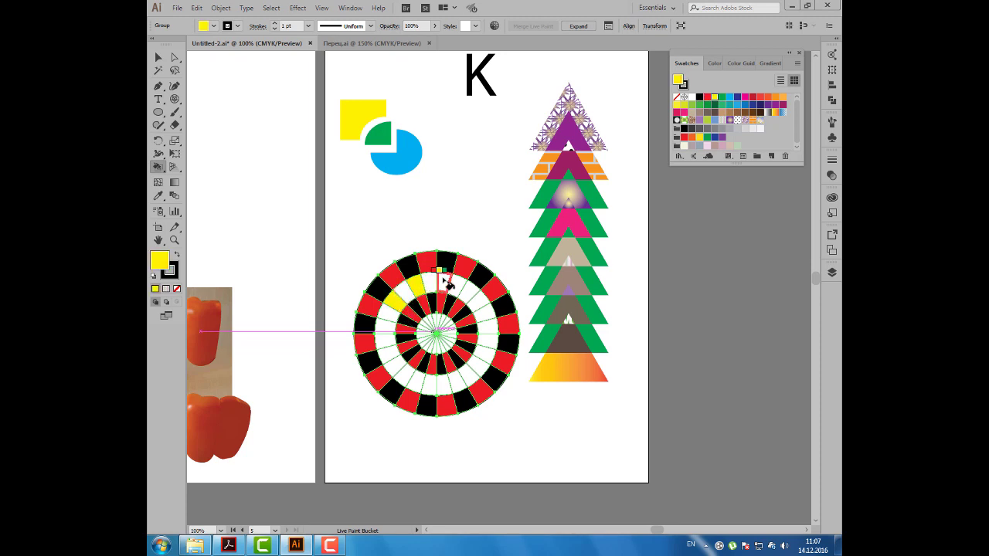
left_click(470, 290)
left_click(490, 313)
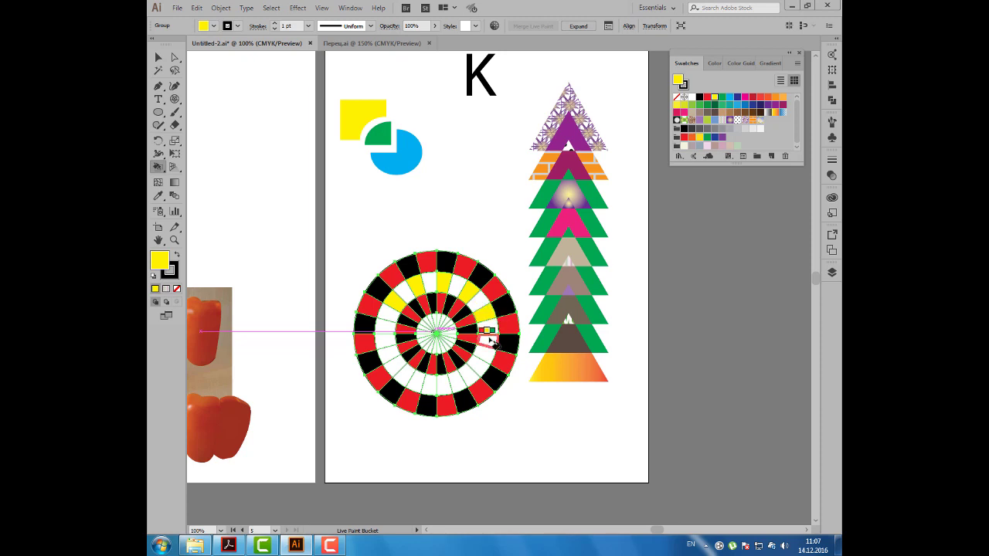
left_click(490, 338)
left_click(475, 360)
left_click(456, 379)
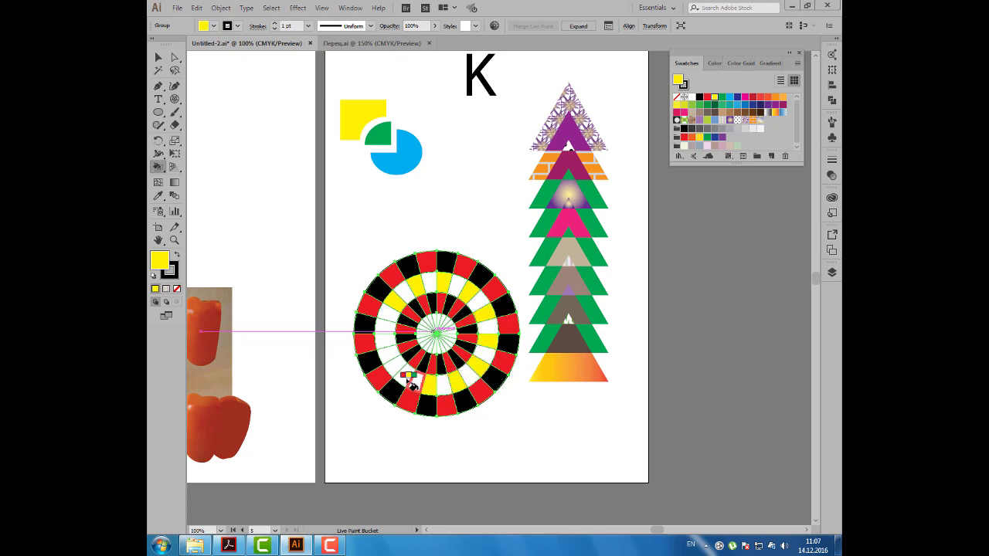
left_click(407, 373)
left_click(391, 355)
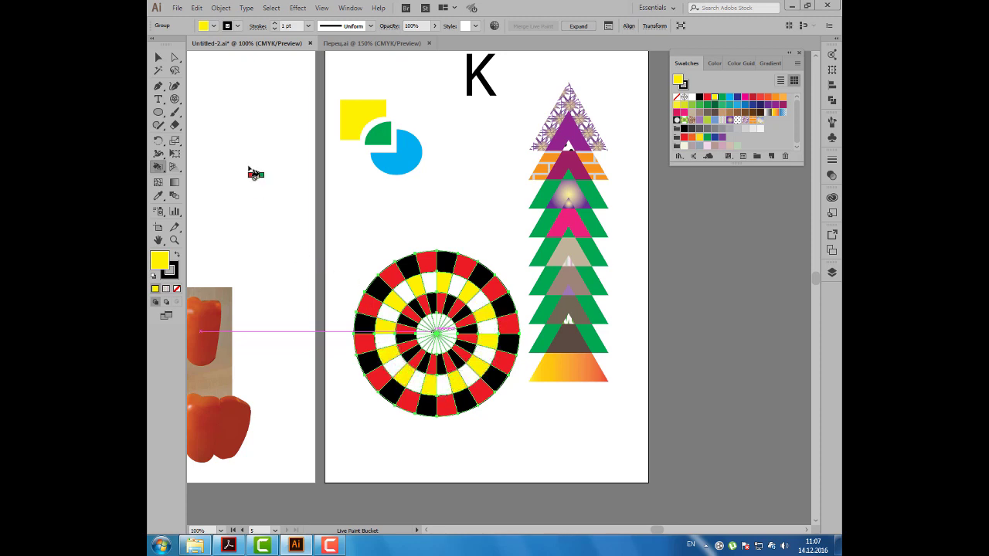
left_click(158, 57)
left_click(294, 186)
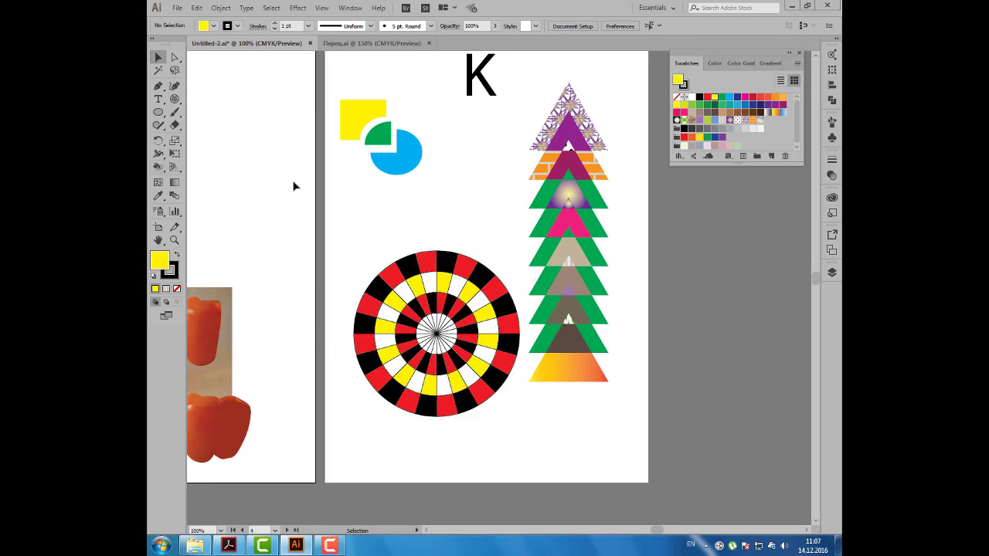
left_click(562, 234)
scroll(615, 214, "up", 1)
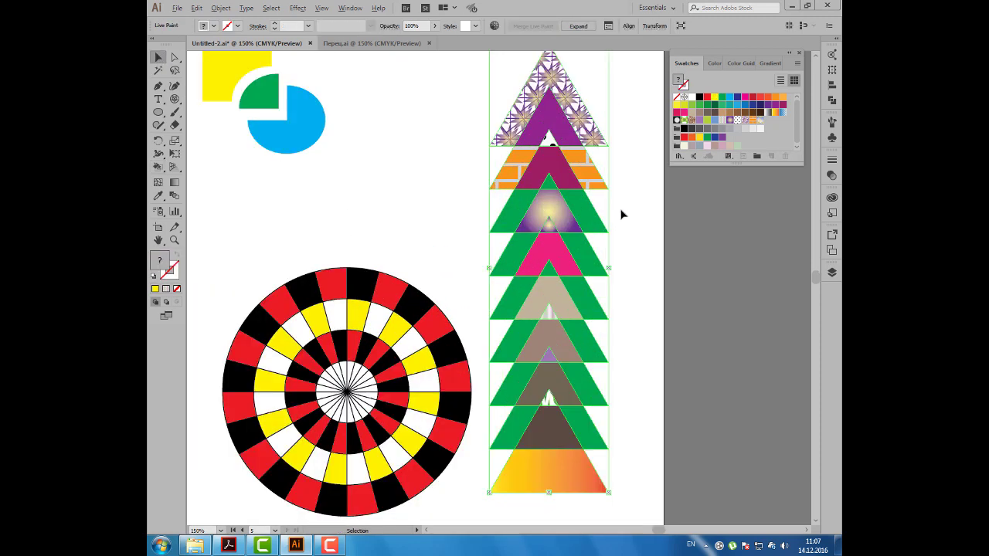
scroll(615, 214, "up", 1)
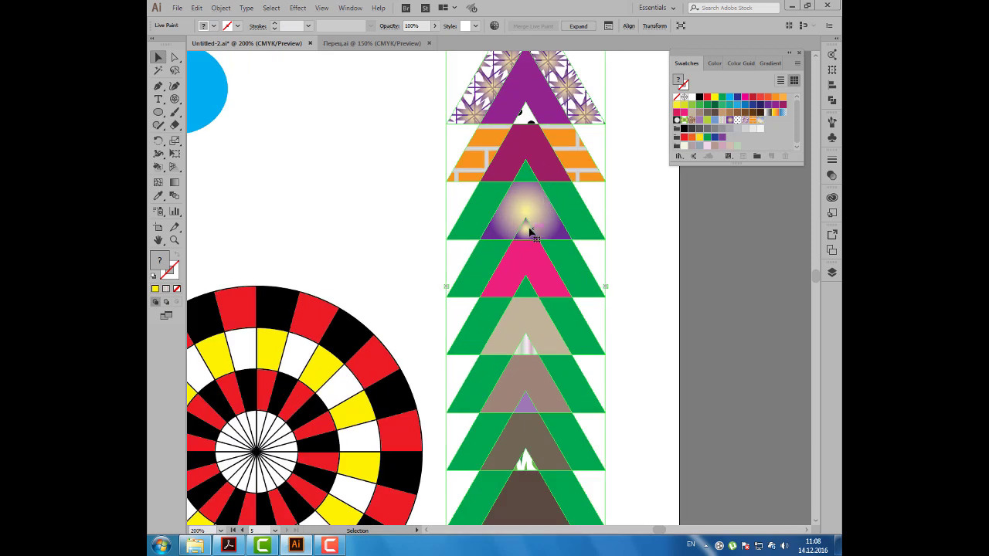
left_click(237, 26)
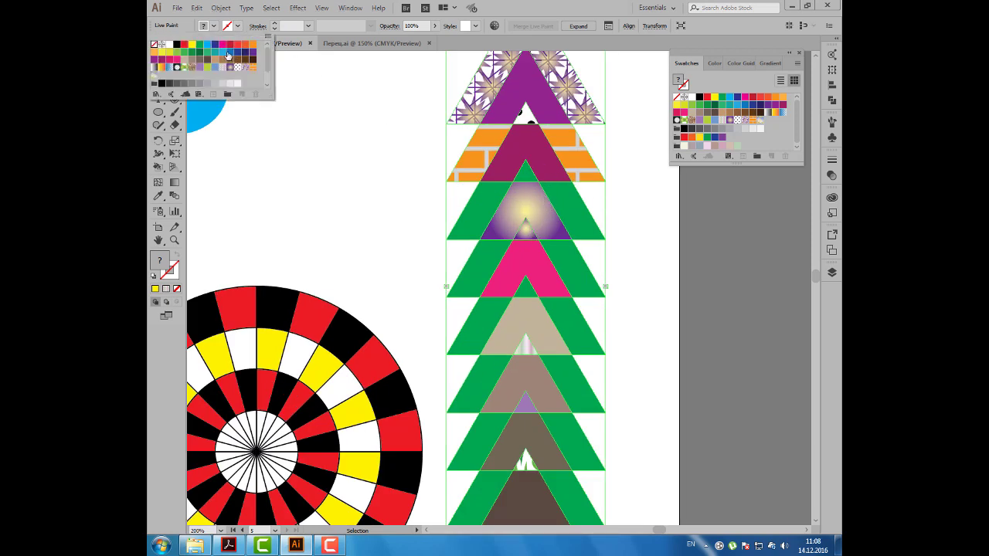
left_click(228, 56)
left_click(274, 23)
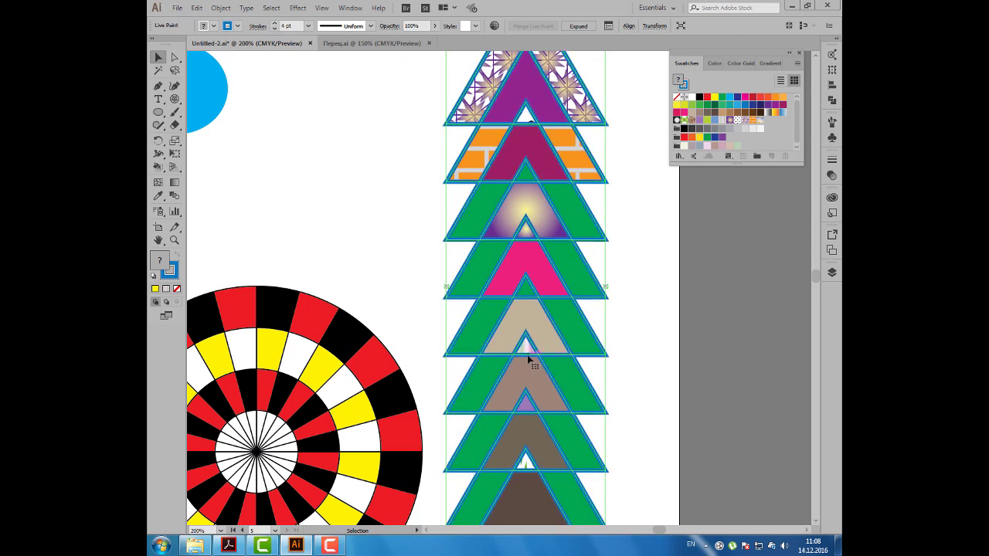
key("a")
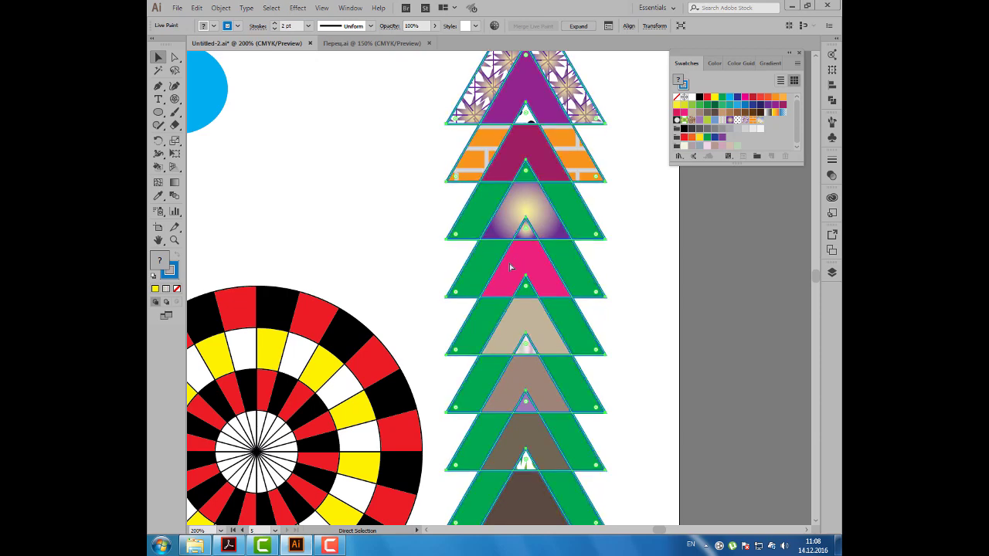
key("slash")
key("v")
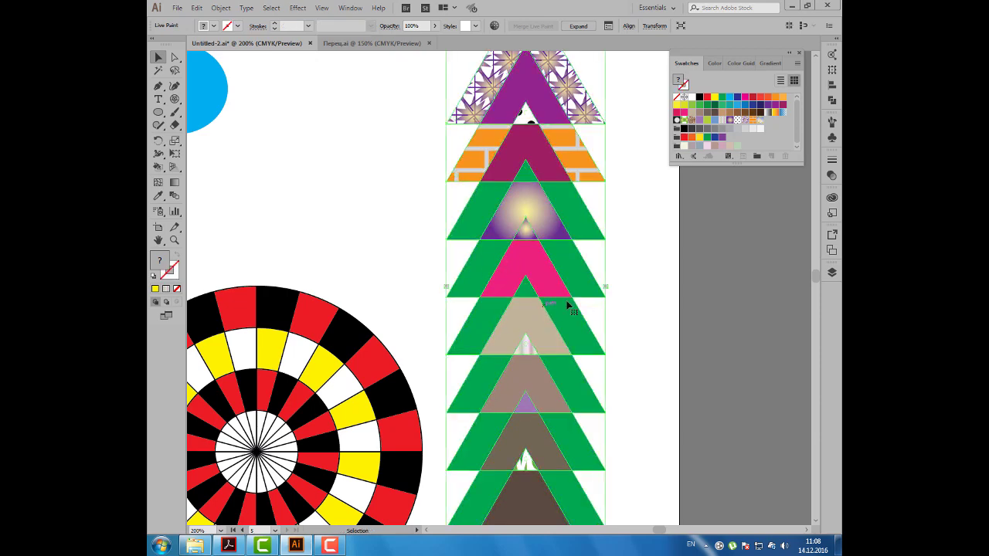
scroll(564, 317, "down", 1)
left_click_drag(572, 263, 537, 251)
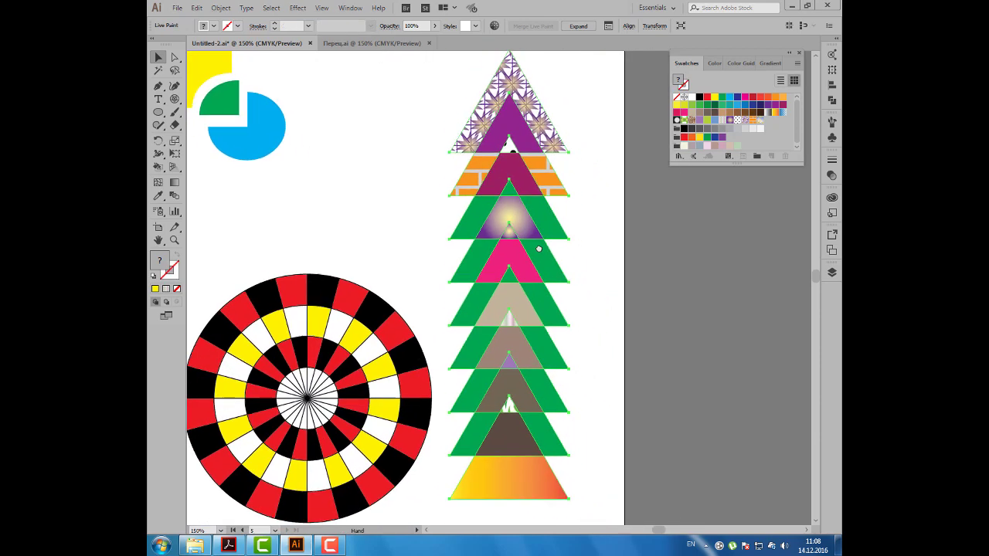
- Deselect the triangles and enable both Paint Fills and Paint Strokes in Live Paint Bucket Options
left_click(334, 228)
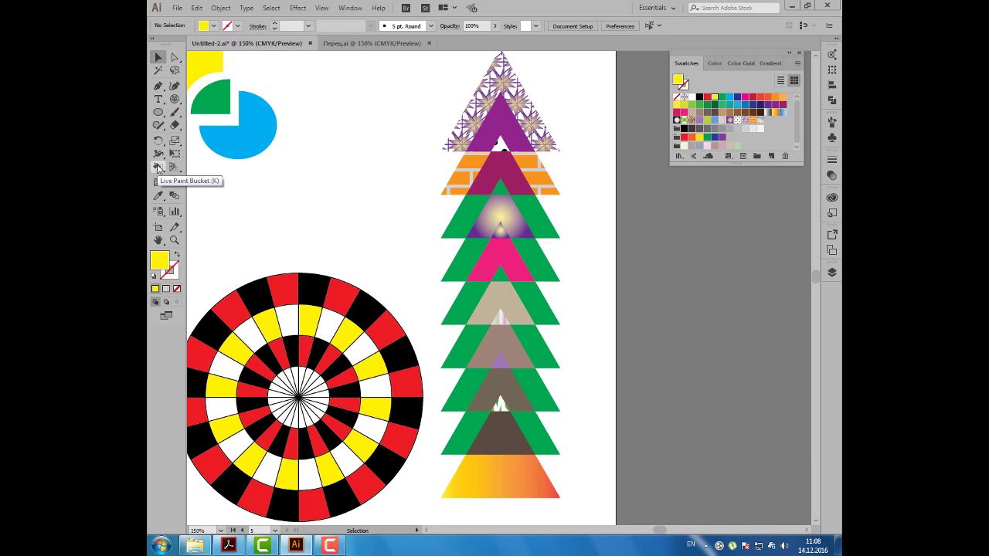
double_click(158, 168)
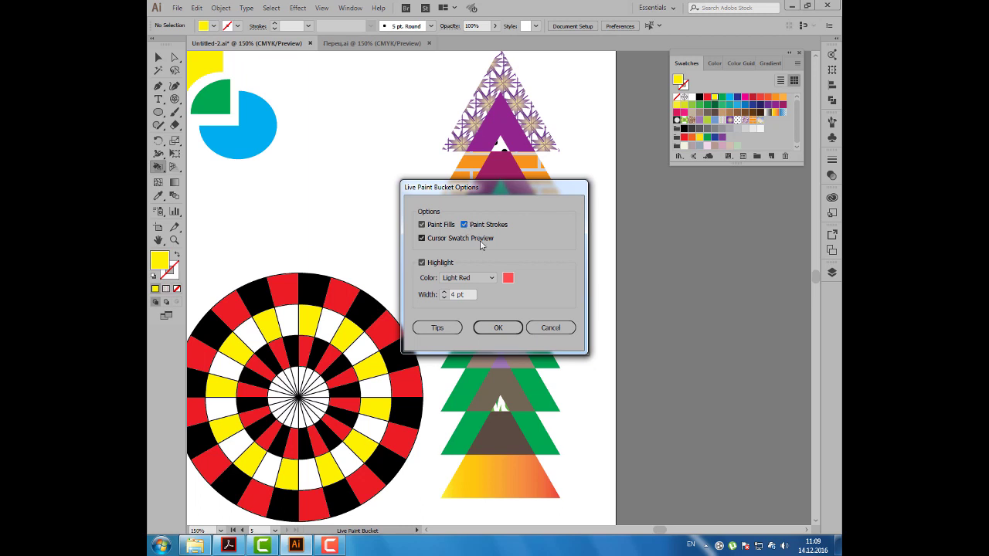
left_click(498, 329)
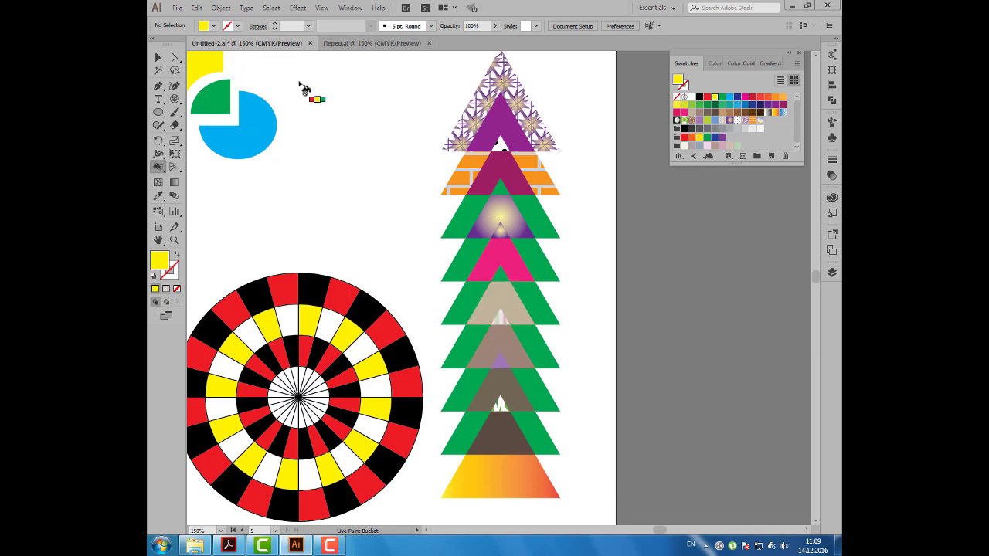
- Set a red 2 pt stroke, Live Paint the triangle stack, fill the brick face yellow and stroke its left edge red
left_click(237, 27)
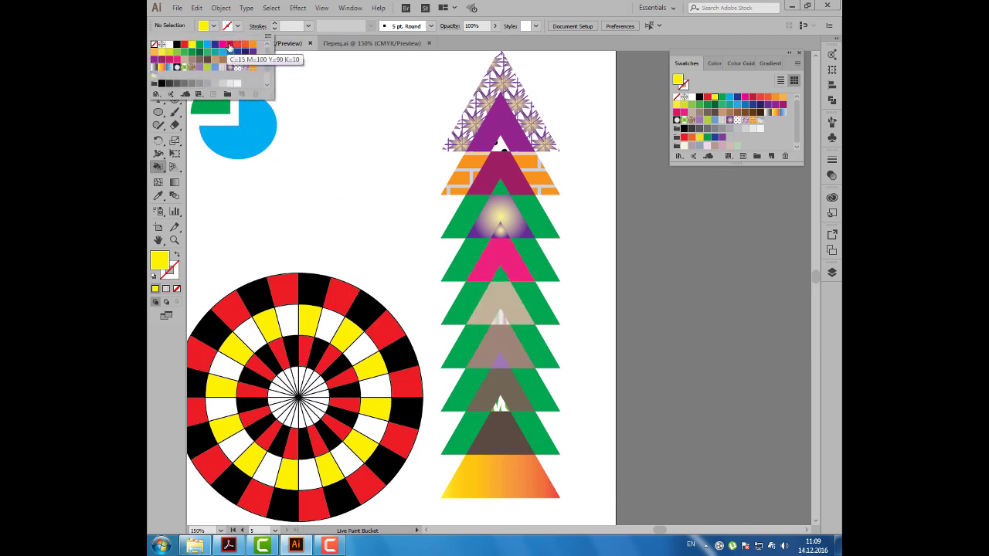
left_click(229, 44)
left_click(274, 24)
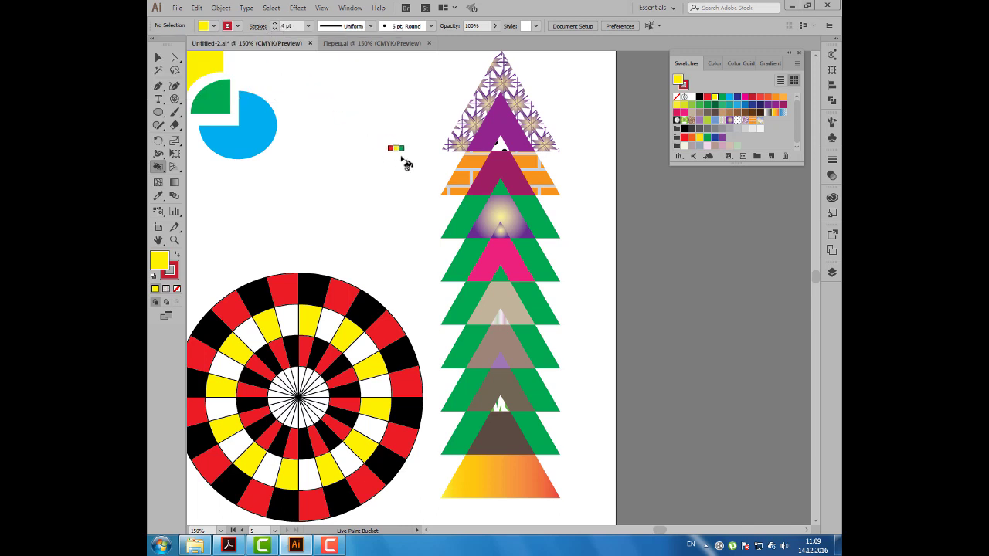
left_click(456, 171)
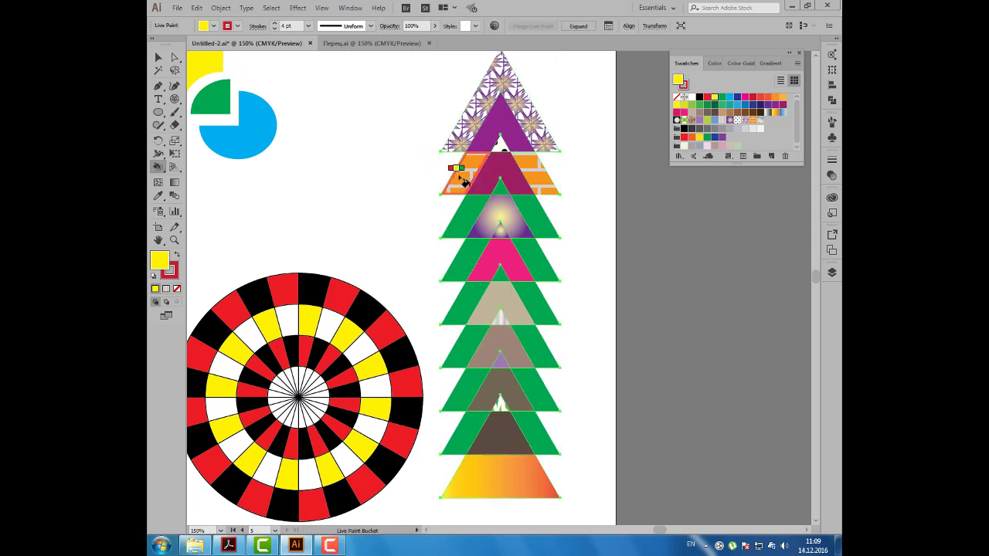
left_click(463, 184)
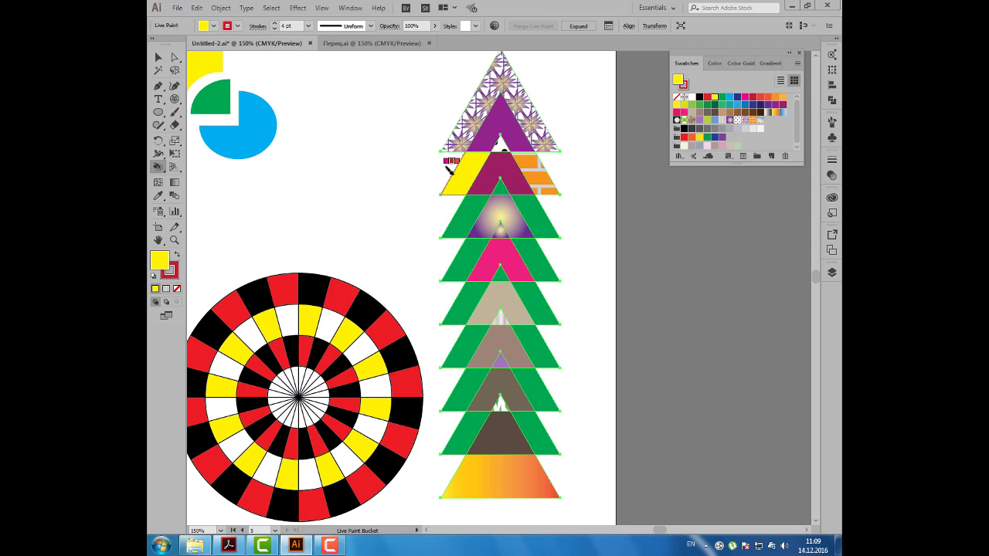
left_click(451, 173)
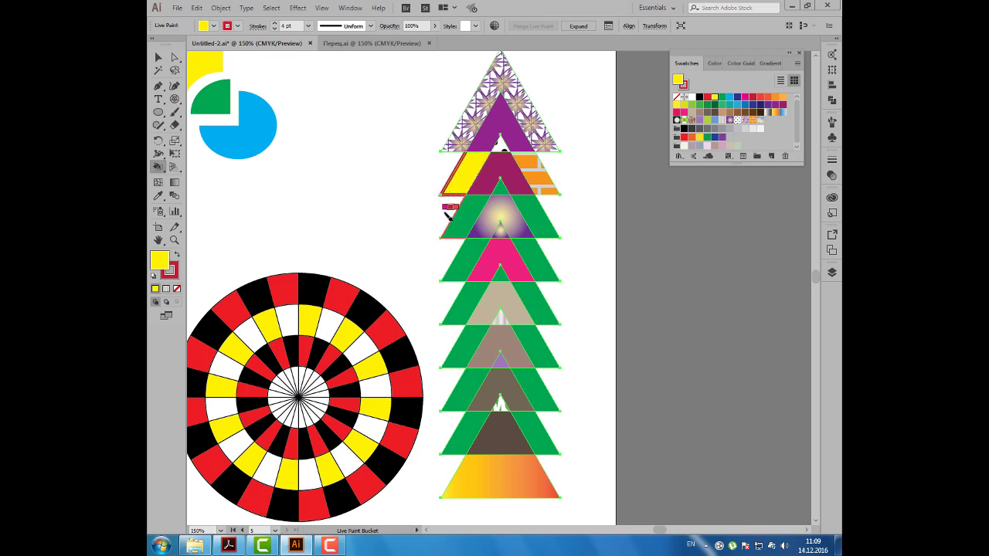
- Stroke the green, pink and next triangles' left edges orange, blue and purple
key("Right")
key("Right")
key("Right")
key("Right")
key("Right")
key("Right")
key("Right")
key("Left")
key("Left")
left_click(446, 215)
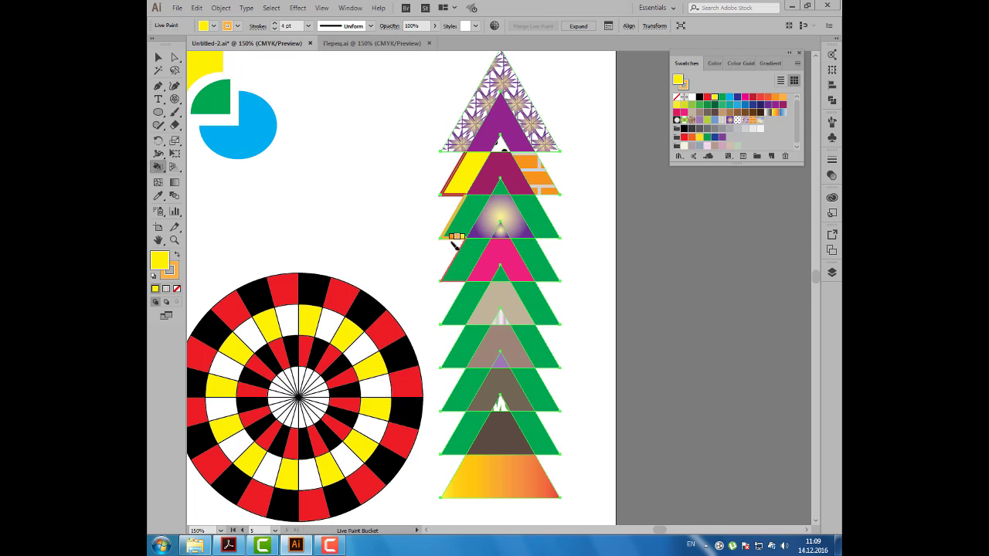
key("Left")
key("Left")
key("Left")
key("Left")
key("Left")
key("Left")
left_click(451, 247)
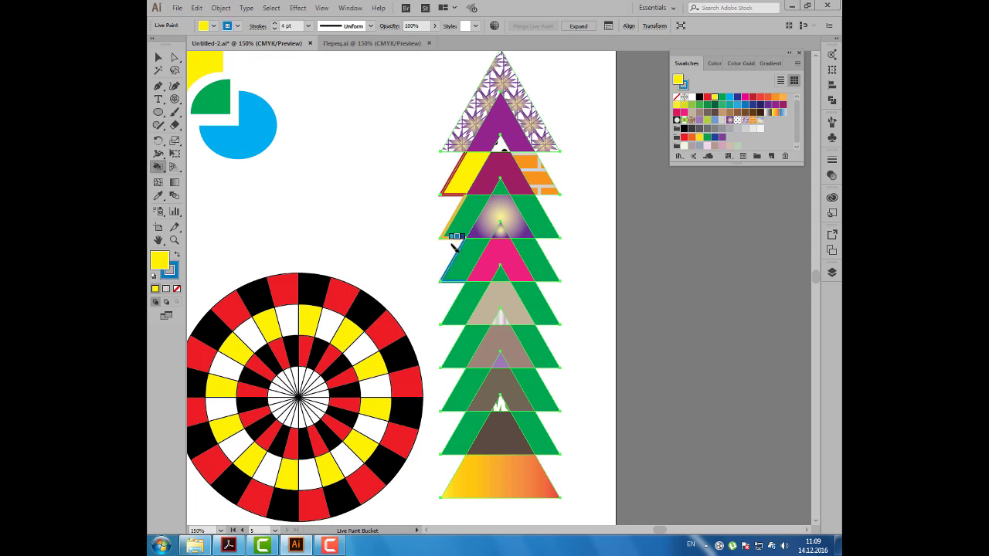
key("Left")
key("Left")
left_click(448, 301)
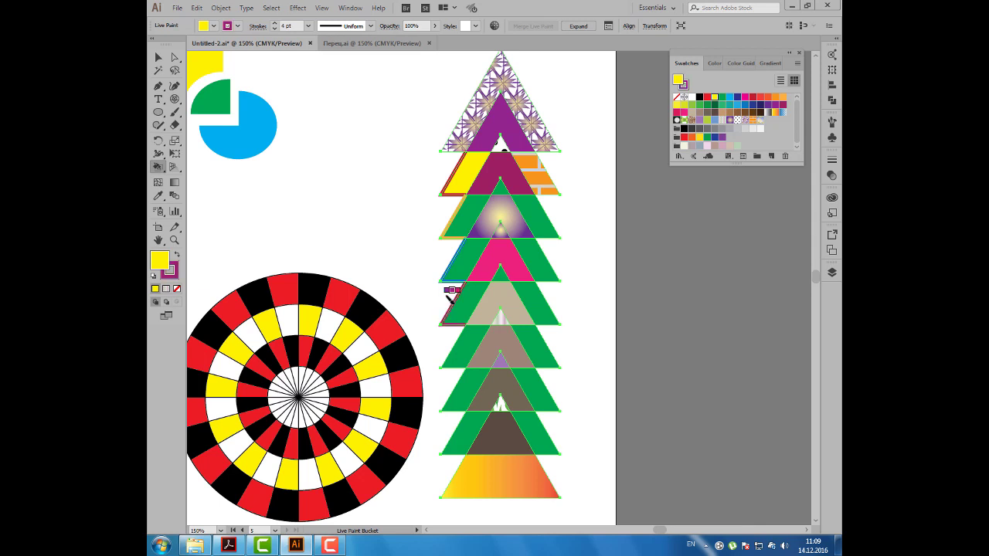
- Deselect the triangles and uncheck Paint Strokes in the Live Paint Bucket Options dialog
left_click(158, 57)
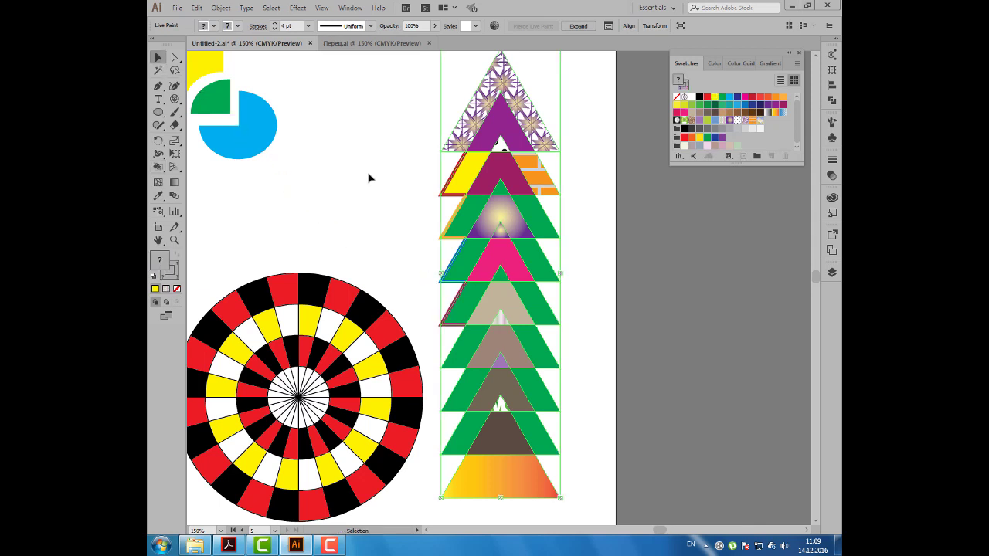
left_click(369, 179)
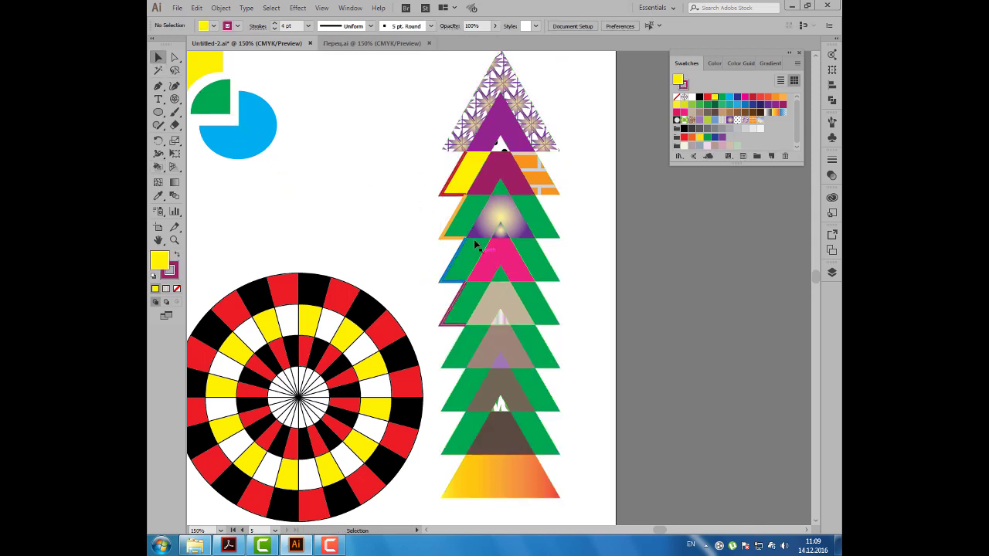
double_click(168, 167)
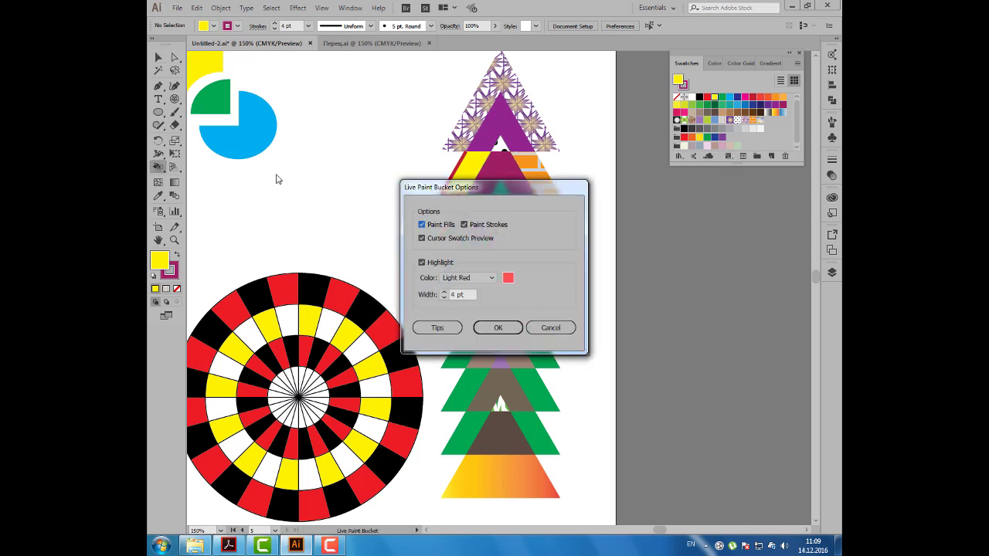
mouse_move(433, 191)
left_mouse_down()
mouse_move(380, 144)
mouse_move(330, 131)
left_mouse_up()
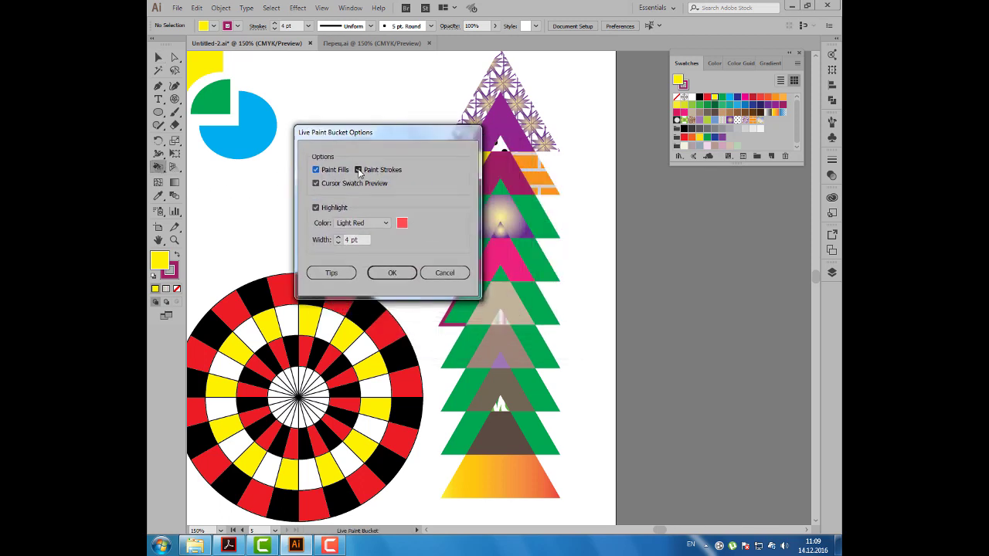
left_click(359, 170)
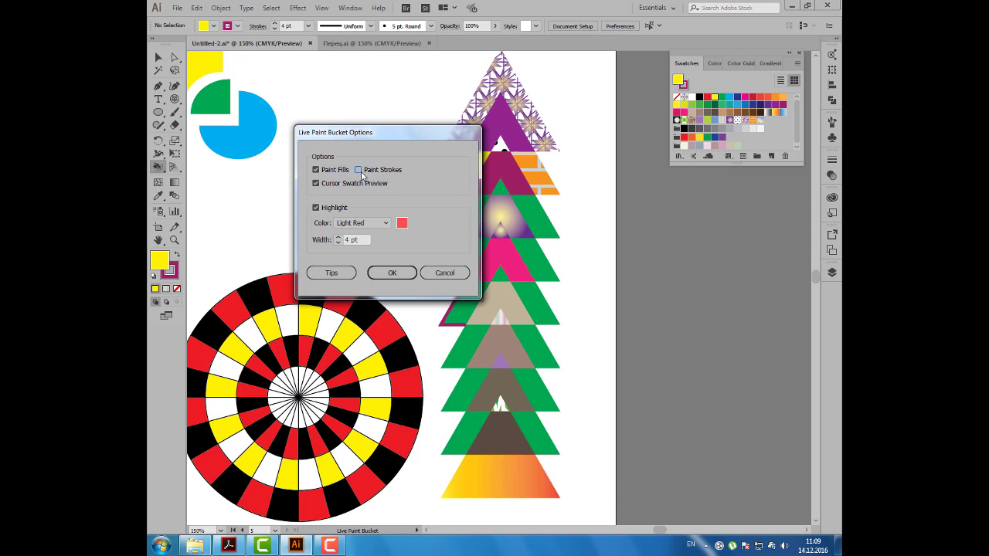